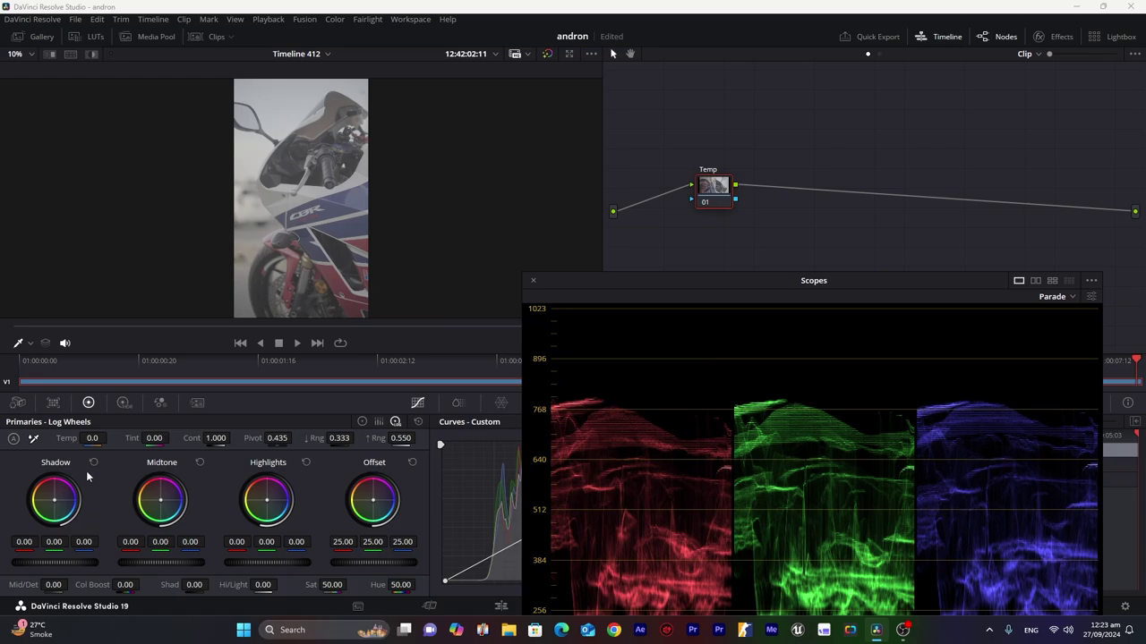
# Set the Temp node's colour temperature to -60 and add a corrector node after it.
pyautogui.moveTo(93, 439); pyautogui.dragTo(89, 439)
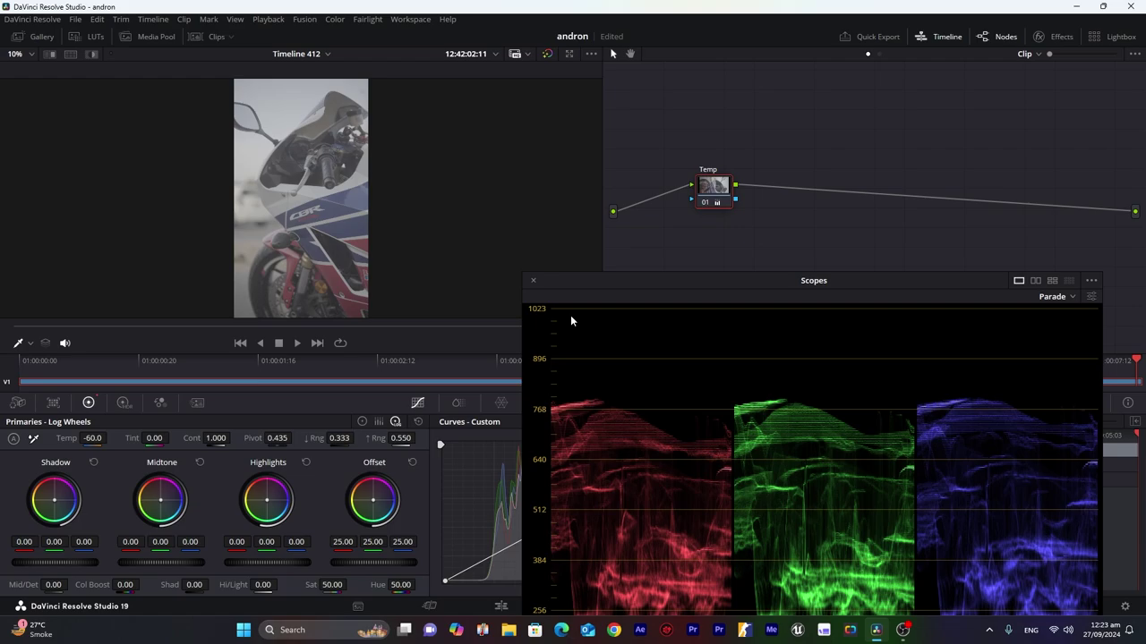
pyautogui.rightClick(781, 123)
pyautogui.moveTo(805, 152)
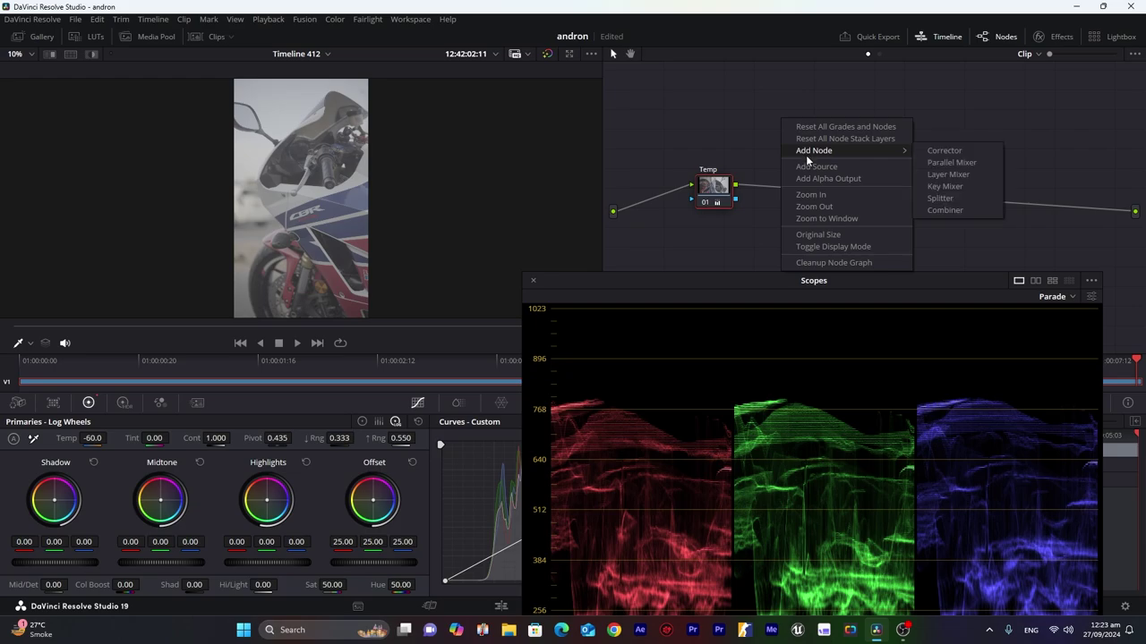
pyautogui.click(941, 150)
# Apply the Color Space Transform effect to the new second node.
pyautogui.click(1052, 36)
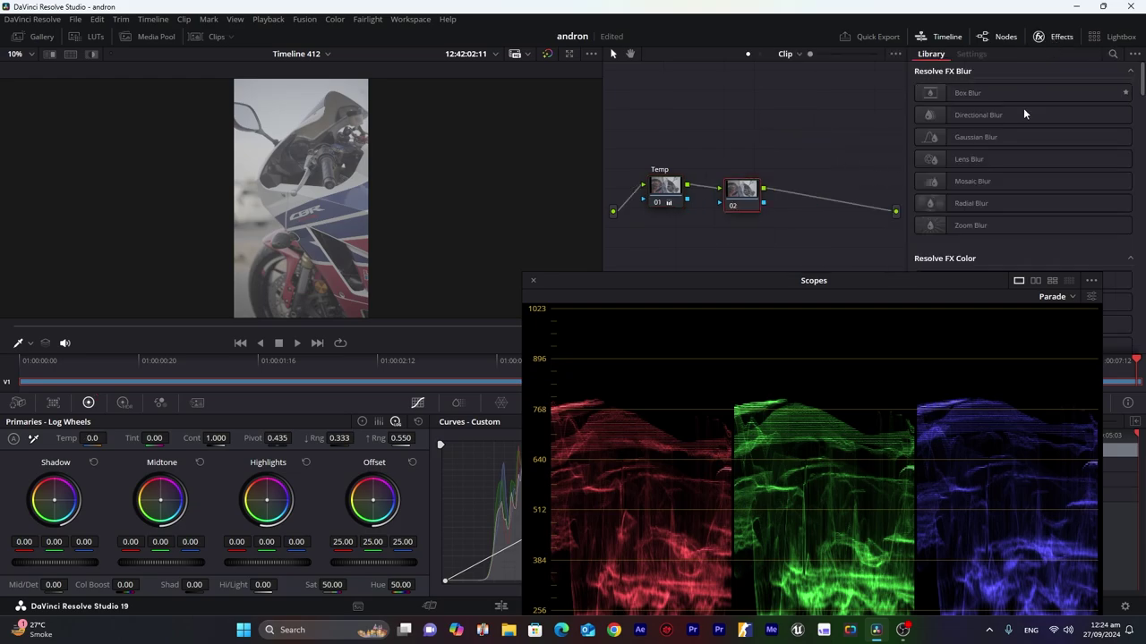
pyautogui.scroll(-4, 1024, 112)
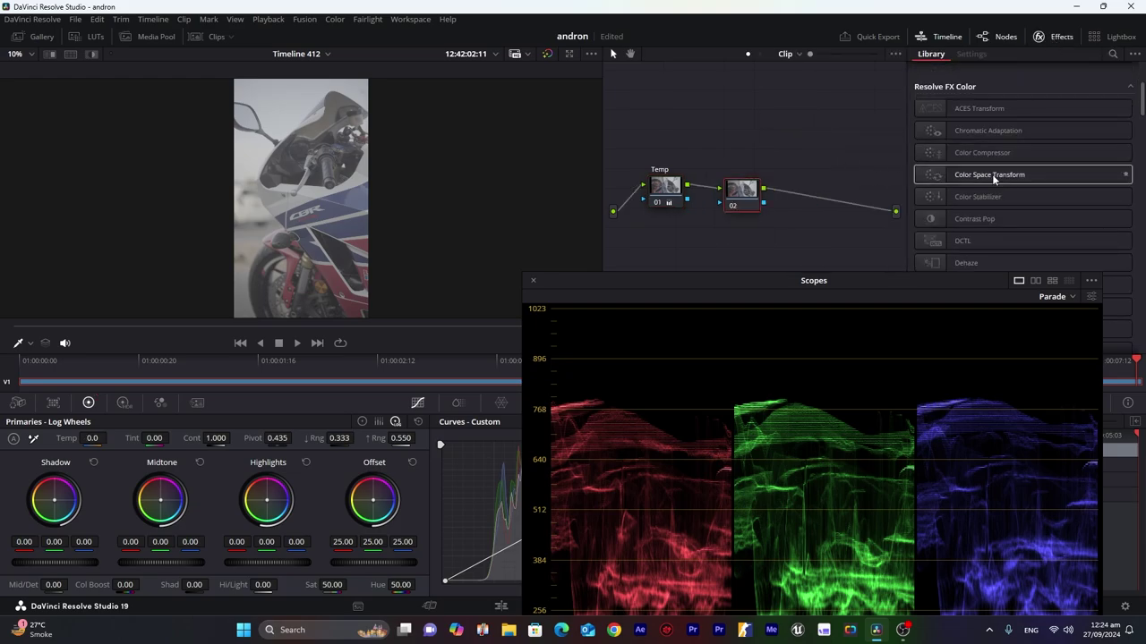
pyautogui.moveTo(992, 176); pyautogui.dragTo(737, 195)
# Label the Color Space Transform node rec709 and move it close to the graph's output.
pyautogui.rightClick(741, 194)
pyautogui.click(759, 215)
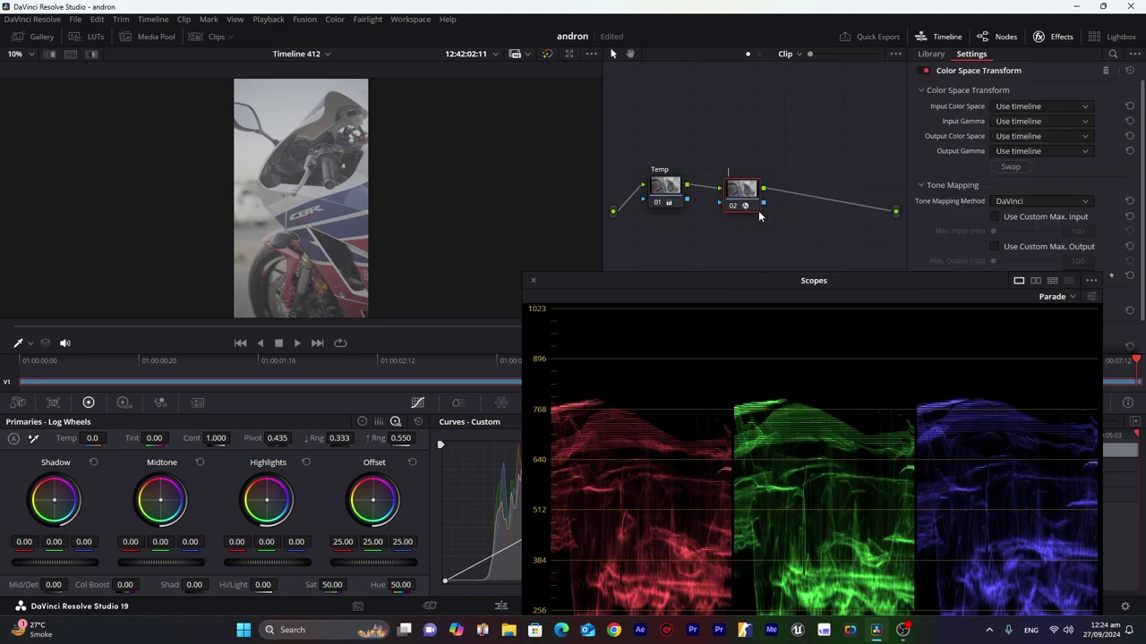
pyautogui.write('rec709')
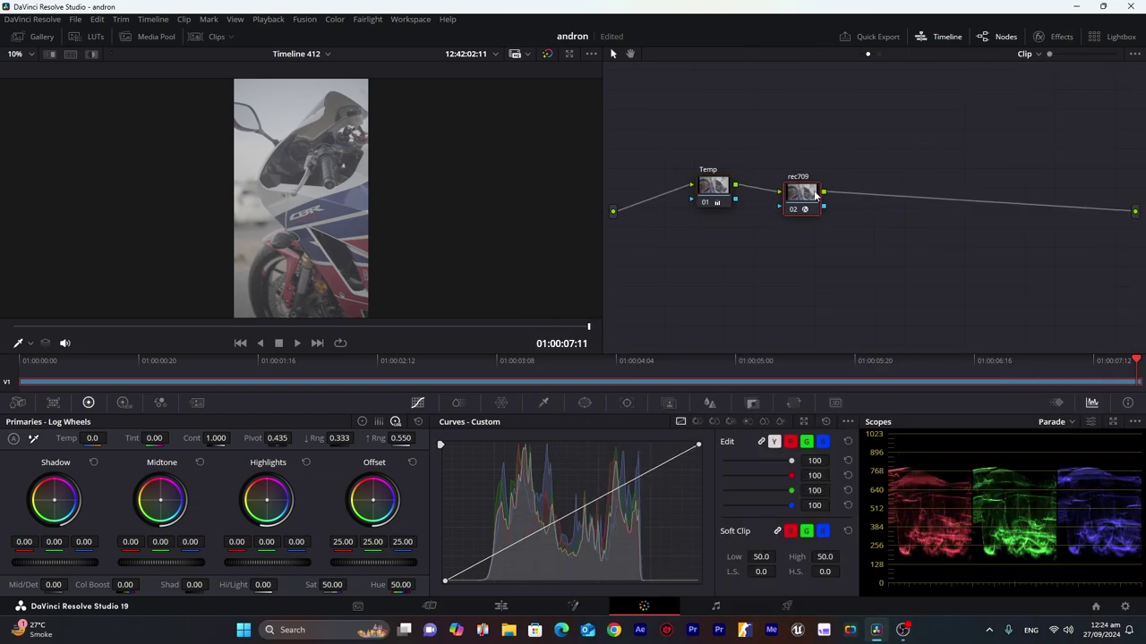
pyautogui.moveTo(800, 188); pyautogui.dragTo(1036, 184)
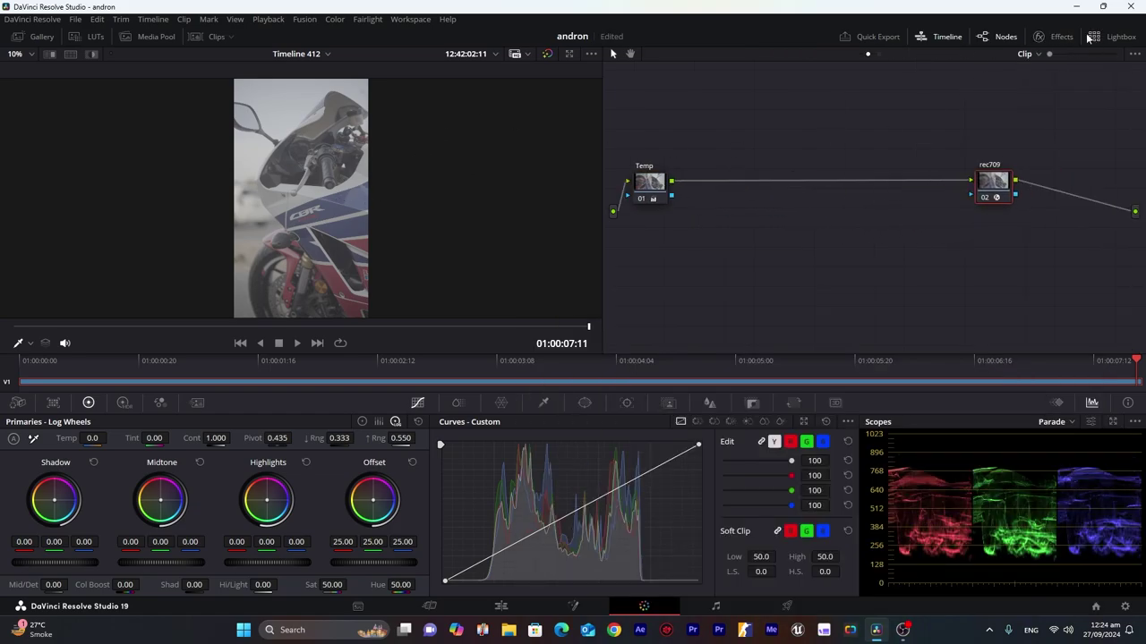
# Set the Color Space Transform's input color space to Sony S-Gamut3.Cine and its input gamma to Sony S-Log3.
pyautogui.click(1056, 36)
pyautogui.click(1035, 106)
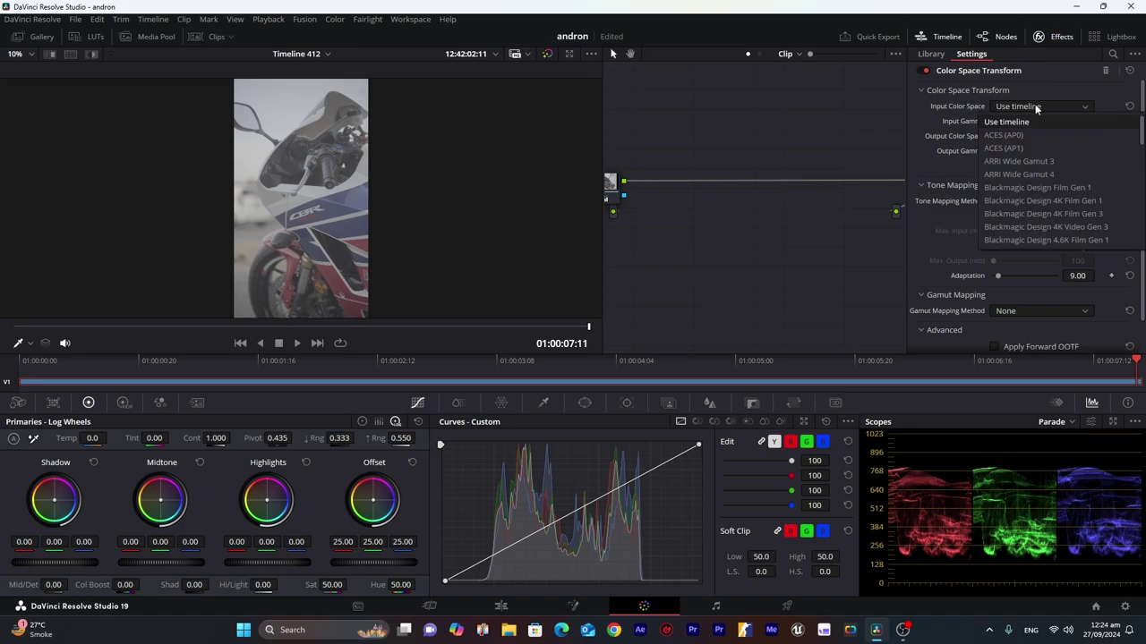
pyautogui.scroll(-5, 1038, 191)
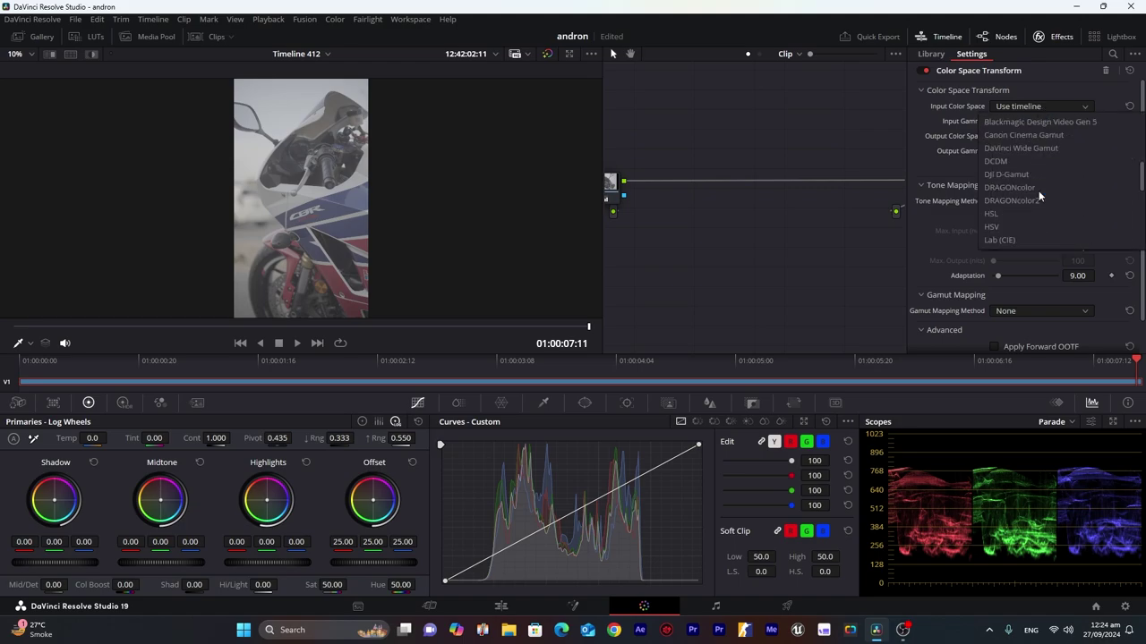
pyautogui.scroll(-5, 1039, 191)
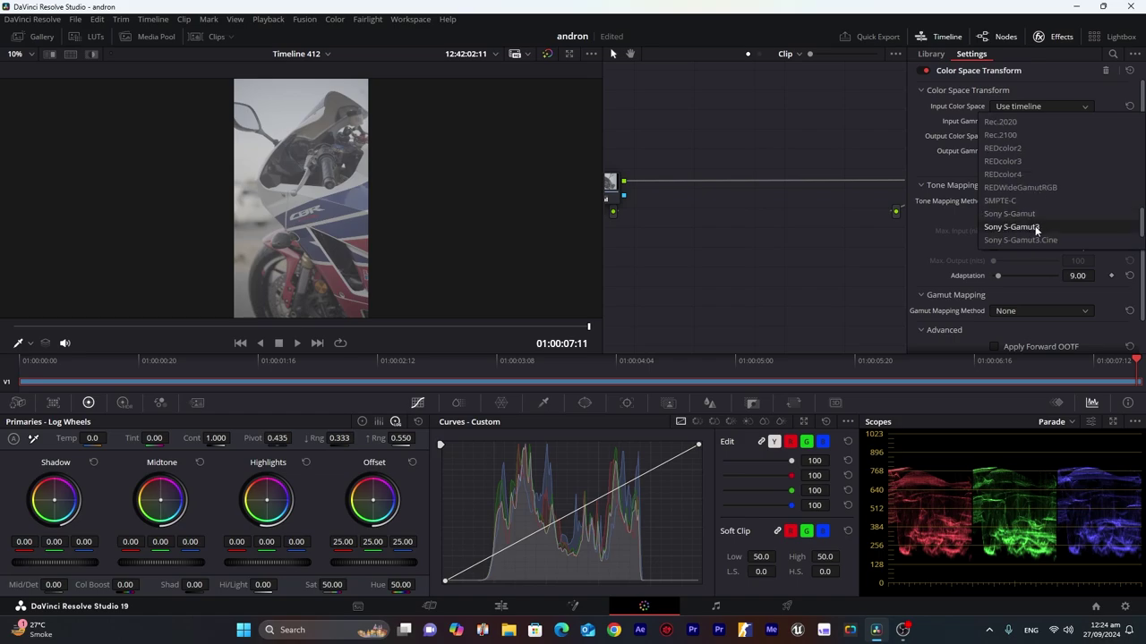
pyautogui.click(1036, 240)
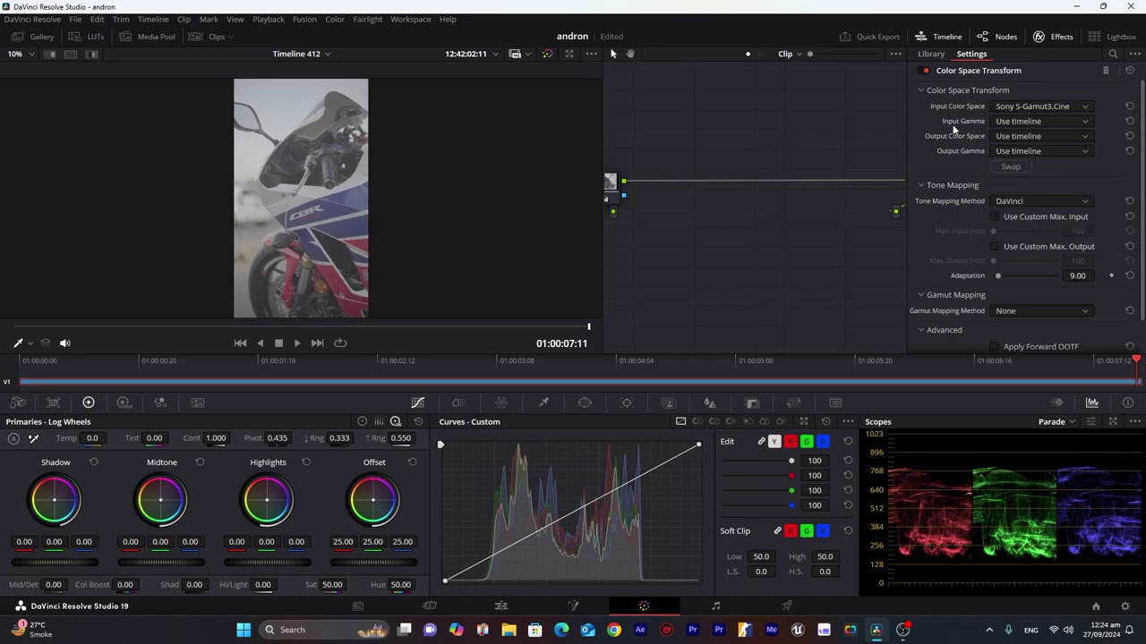
pyautogui.click(1027, 123)
pyautogui.scroll(-10, 1032, 201)
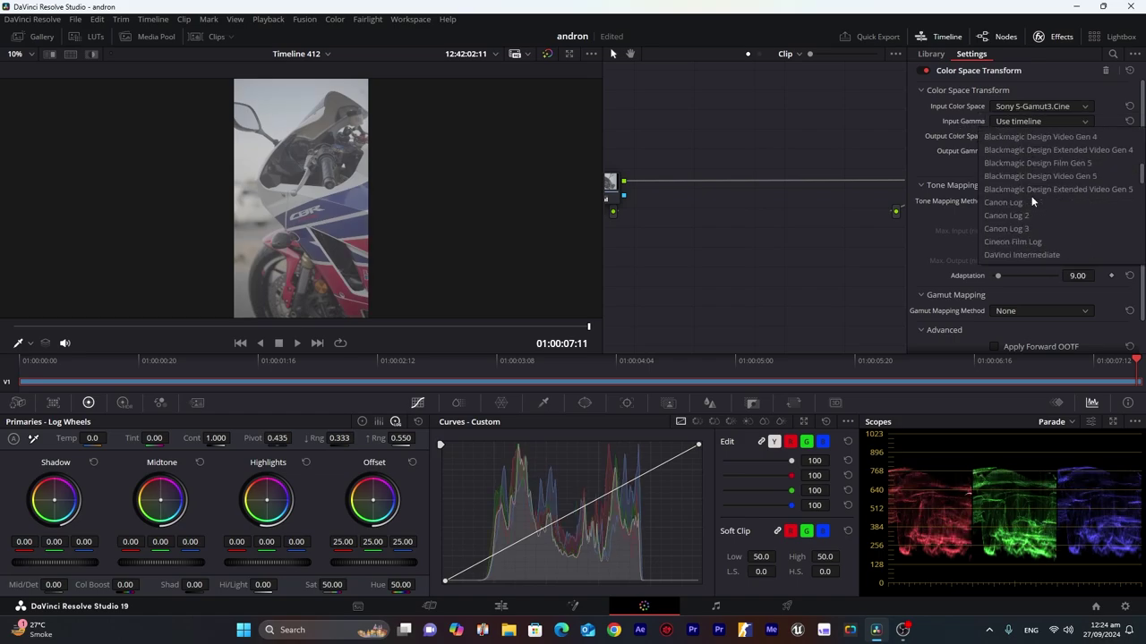
pyautogui.click(1020, 204)
# Set the Color Space Transform's output color space to Rec.709 and its output gamma to Rec.709-A.
pyautogui.click(1037, 135)
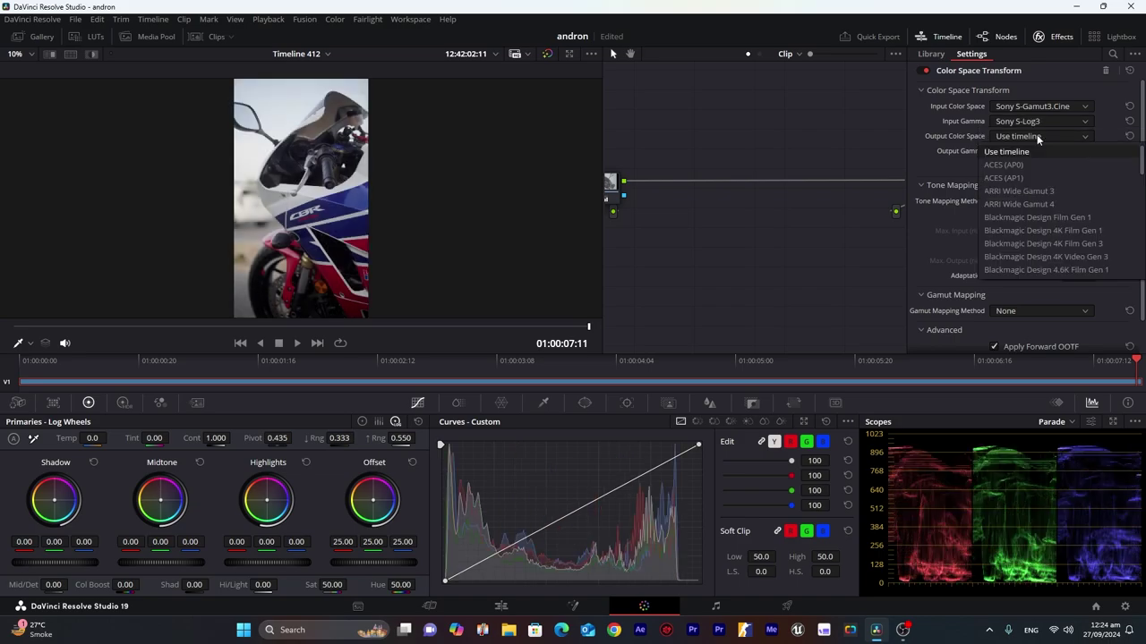
pyautogui.scroll(-10, 1034, 227)
pyautogui.scroll(3, 1034, 227)
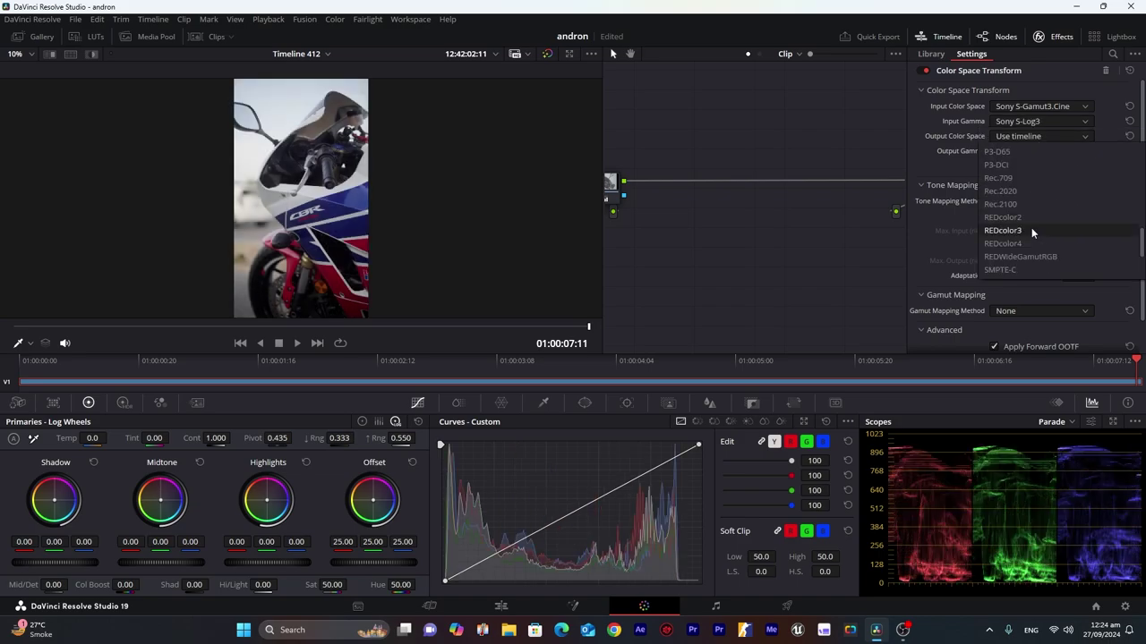
pyautogui.click(1011, 180)
pyautogui.click(1013, 152)
pyautogui.scroll(-8, 1026, 219)
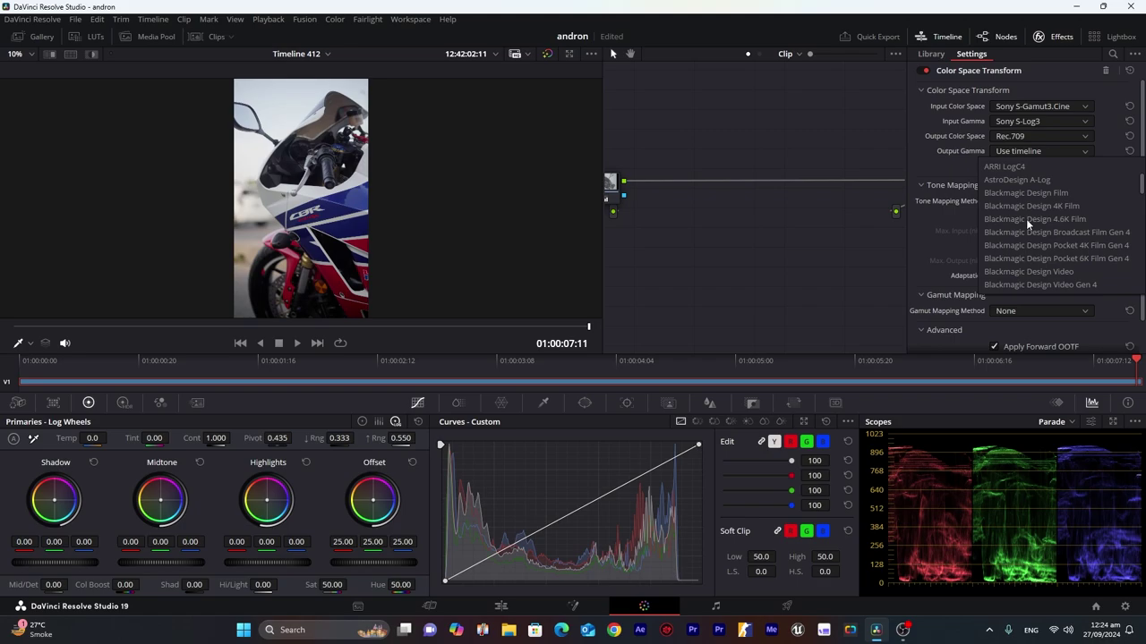
pyautogui.scroll(-3, 1026, 219)
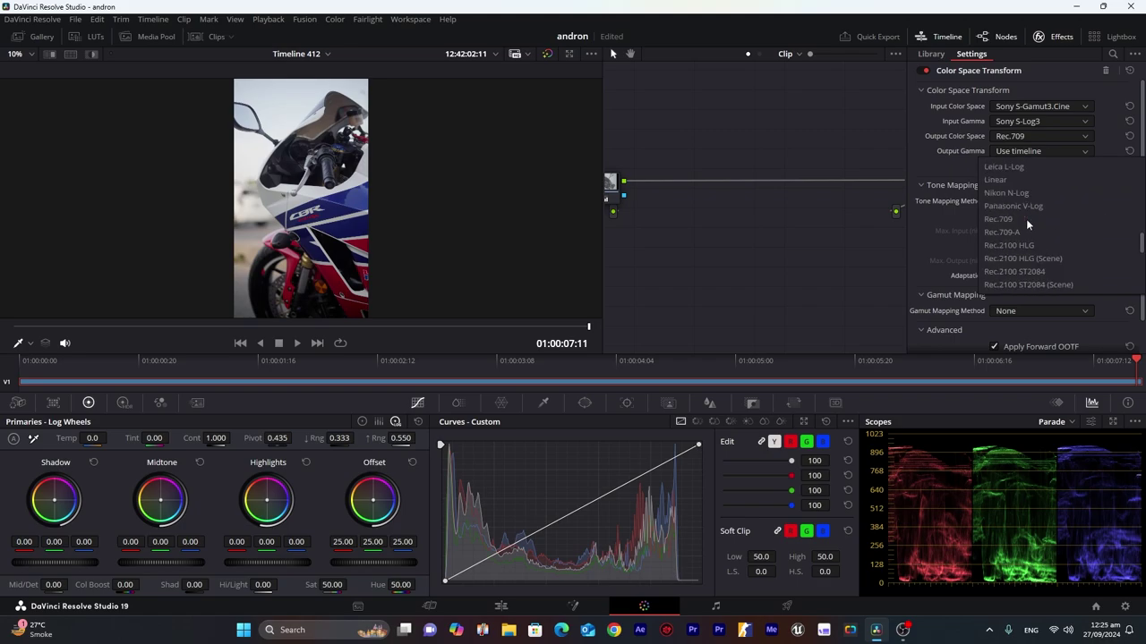
pyautogui.click(1008, 230)
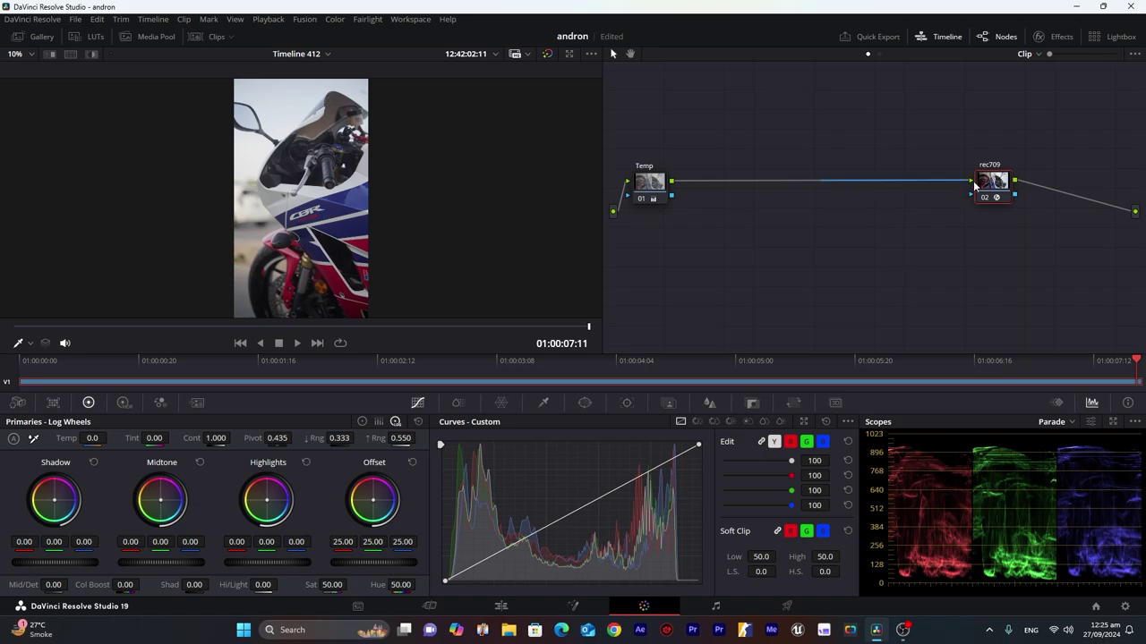
# Insert a corrector node between Temp and rec709, and shift the rec709 node slightly closer to the output.
pyautogui.rightClick(738, 249)
pyautogui.moveTo(779, 259)
pyautogui.click(900, 259)
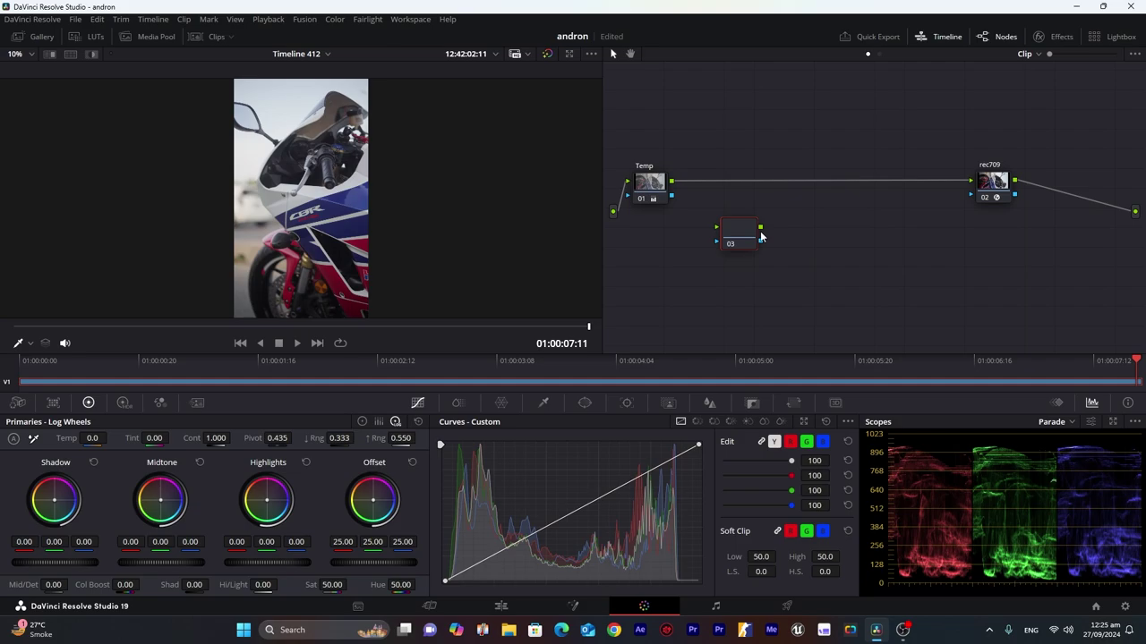
pyautogui.moveTo(739, 215); pyautogui.dragTo(723, 184)
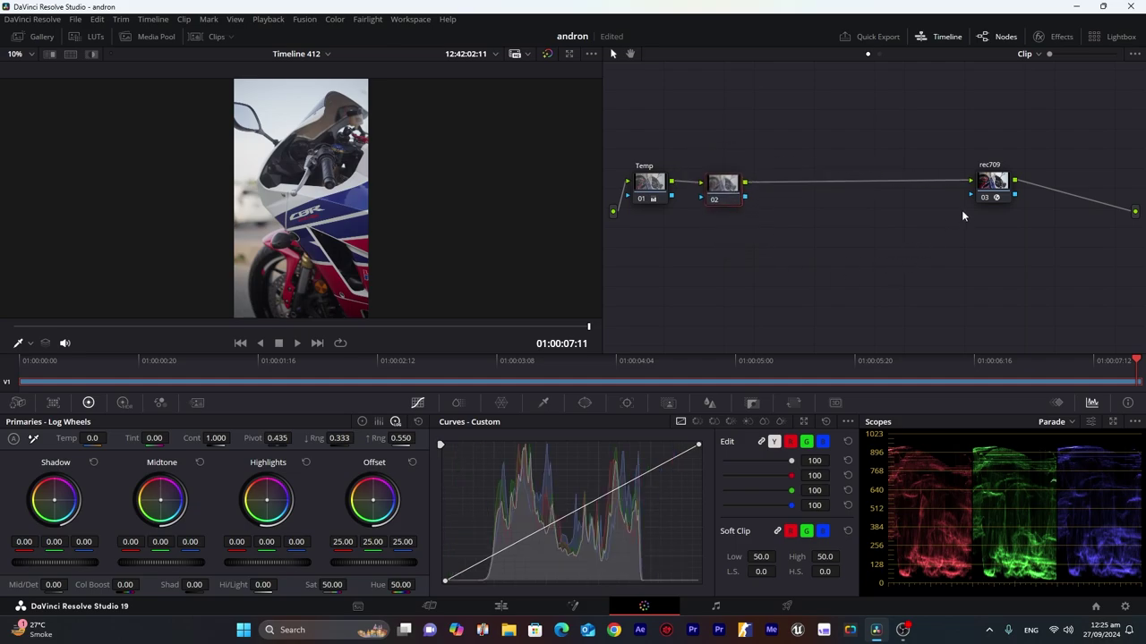
pyautogui.click(993, 184)
pyautogui.moveTo(992, 183); pyautogui.dragTo(1005, 183)
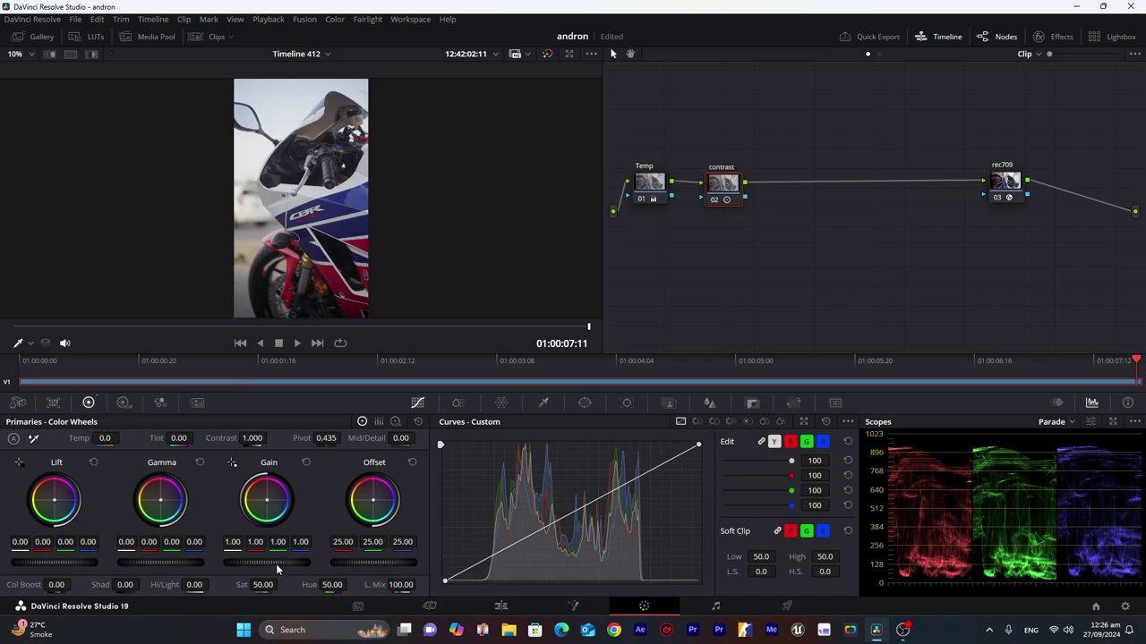
# On the contrast node, lower Gain to 0.98 and adjust the exposure of the HDR Dark, Shadow and Light wheels.
pyautogui.moveTo(276, 564); pyautogui.dragTo(260, 564)
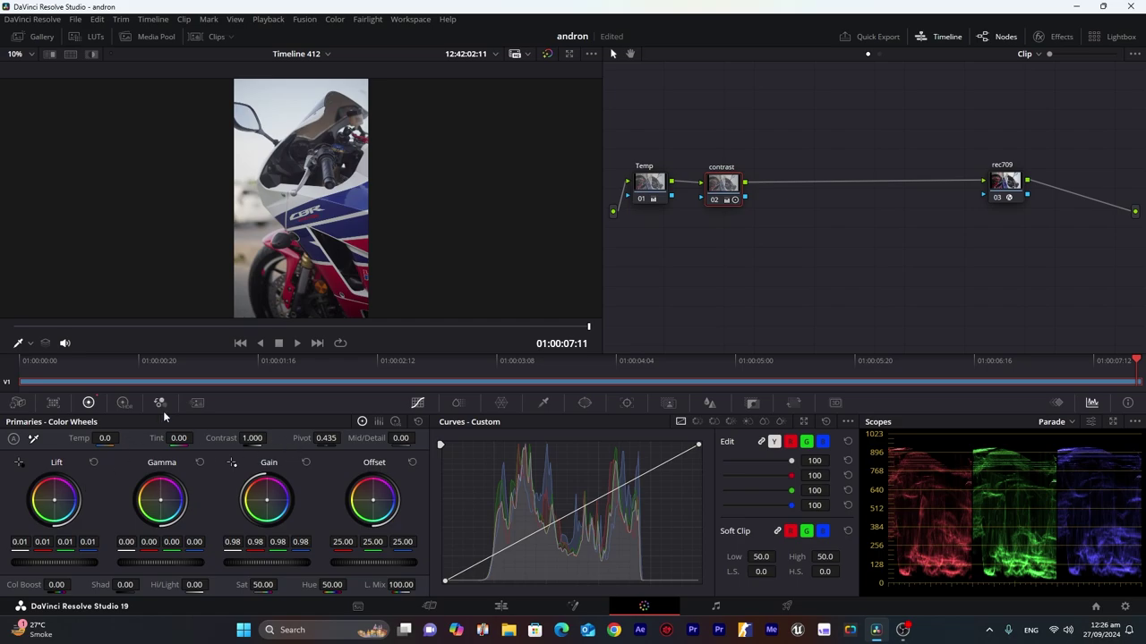
pyautogui.click(134, 408)
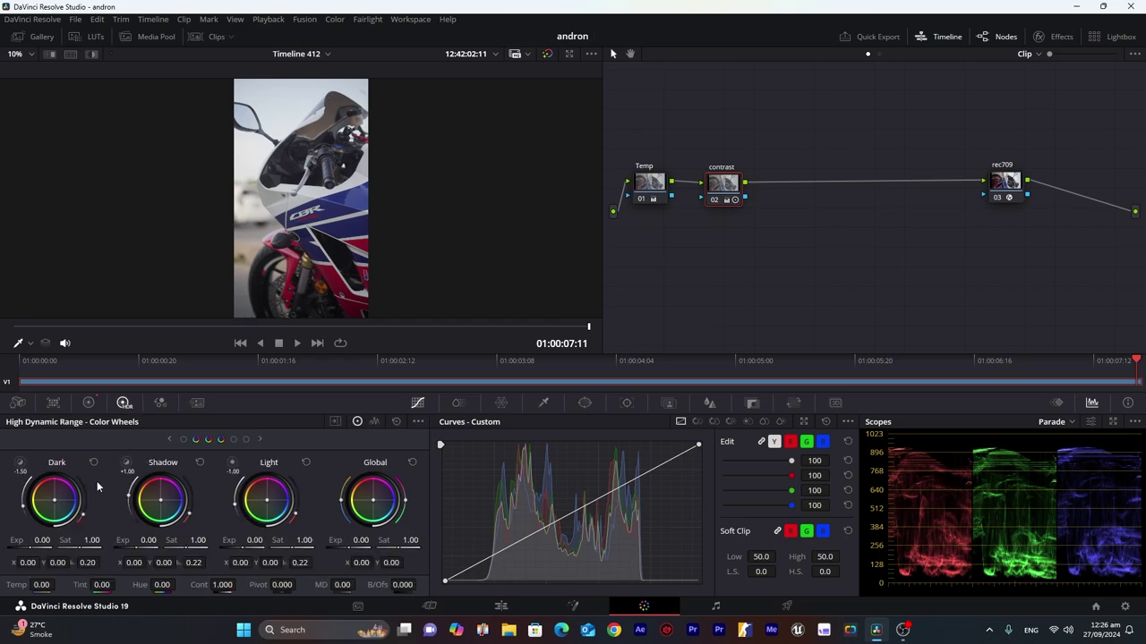
pyautogui.moveTo(42, 540)
pyautogui.mouseDown()
pyautogui.moveTo(63, 540)
pyautogui.moveTo(29, 547)
pyautogui.mouseUp()
pyautogui.moveTo(135, 544)
pyautogui.mouseDown()
pyautogui.moveTo(148, 544)
pyautogui.moveTo(134, 544)
pyautogui.mouseUp()
pyautogui.moveTo(247, 546); pyautogui.dragTo(234, 546)
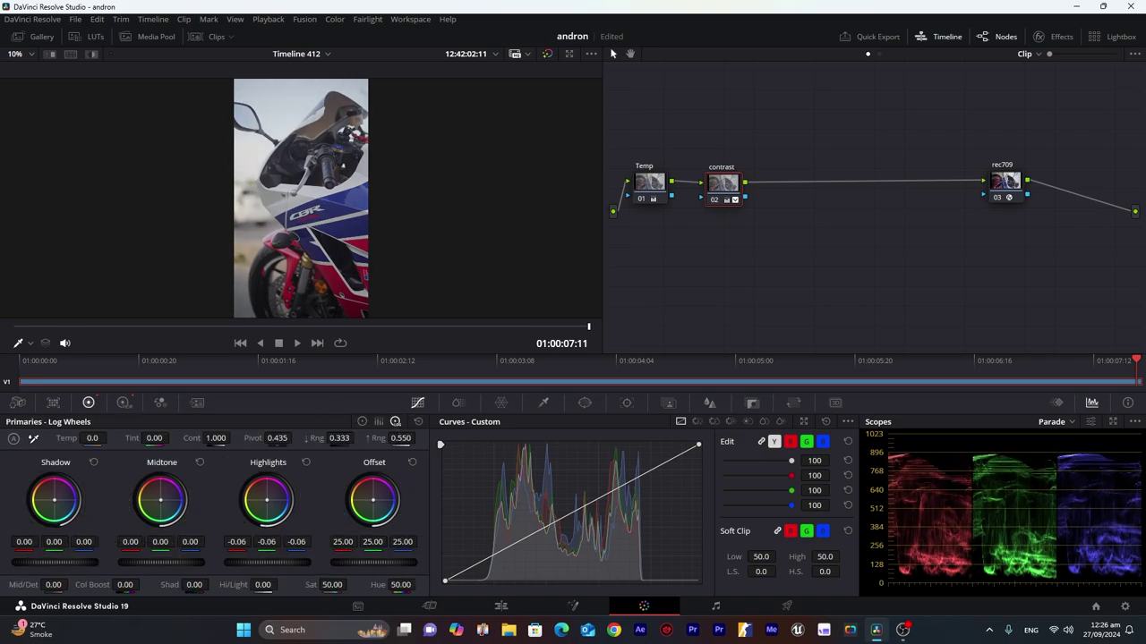
# Add another corrector node and insert it into the connection right after the contrast node.
pyautogui.rightClick(806, 226)
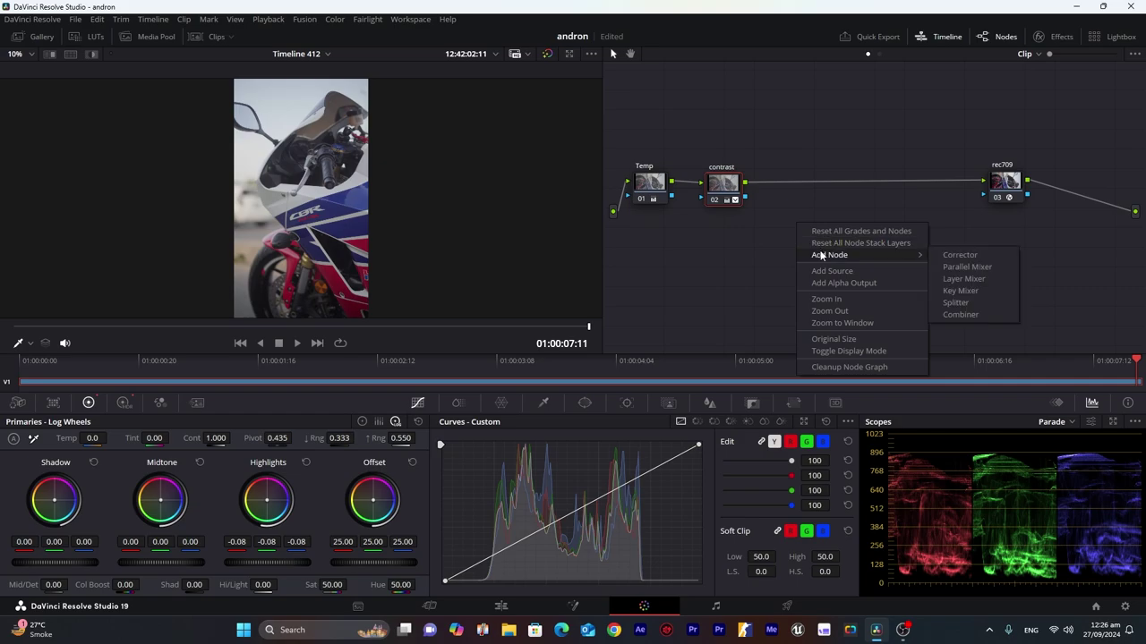
pyautogui.rightClick(766, 238)
pyautogui.moveTo(832, 267)
pyautogui.click(925, 268)
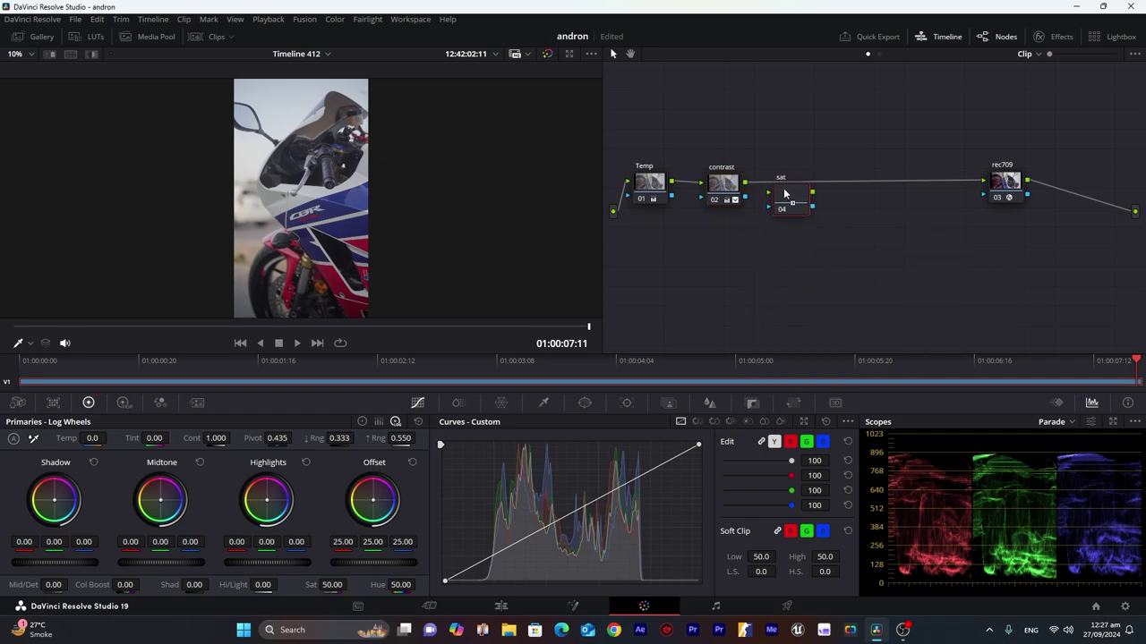
pyautogui.moveTo(788, 194); pyautogui.dragTo(774, 179)
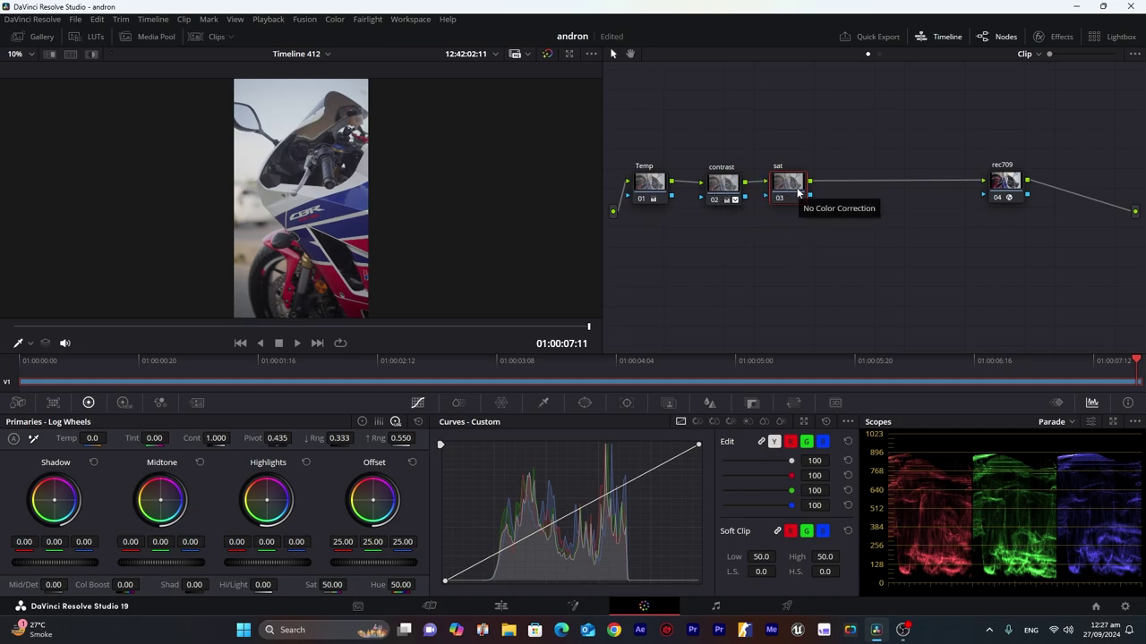
pyautogui.click(724, 187)
pyautogui.click(650, 189)
pyautogui.click(722, 182)
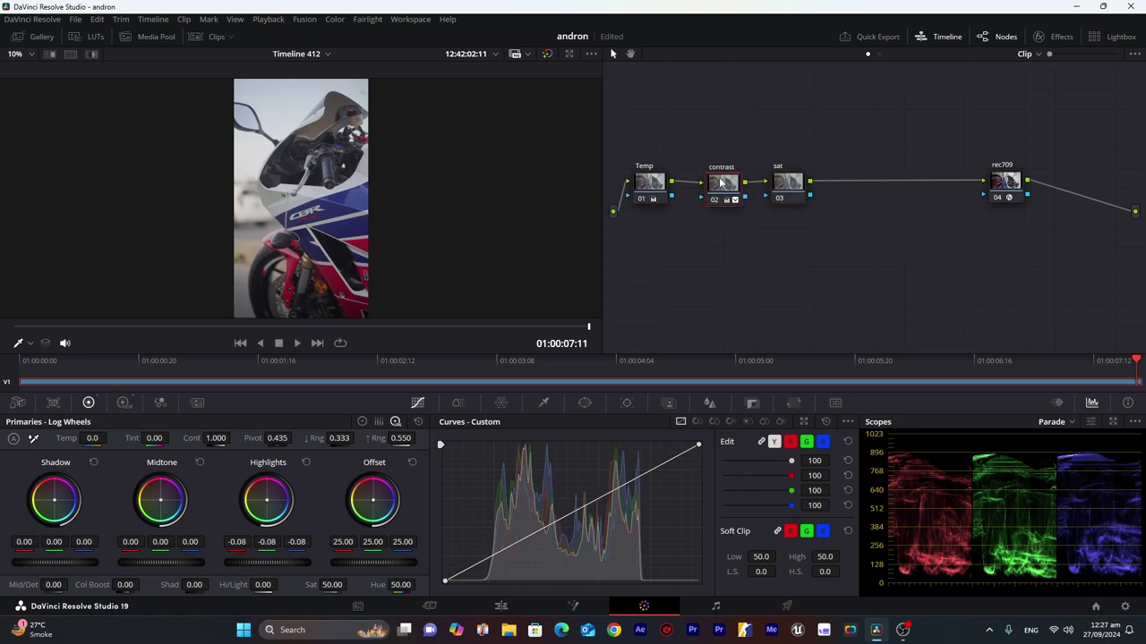
# On the sat node, add Hue Vs Hue curve points for the main colours and rotate the red hue by -20.
pyautogui.click(805, 189)
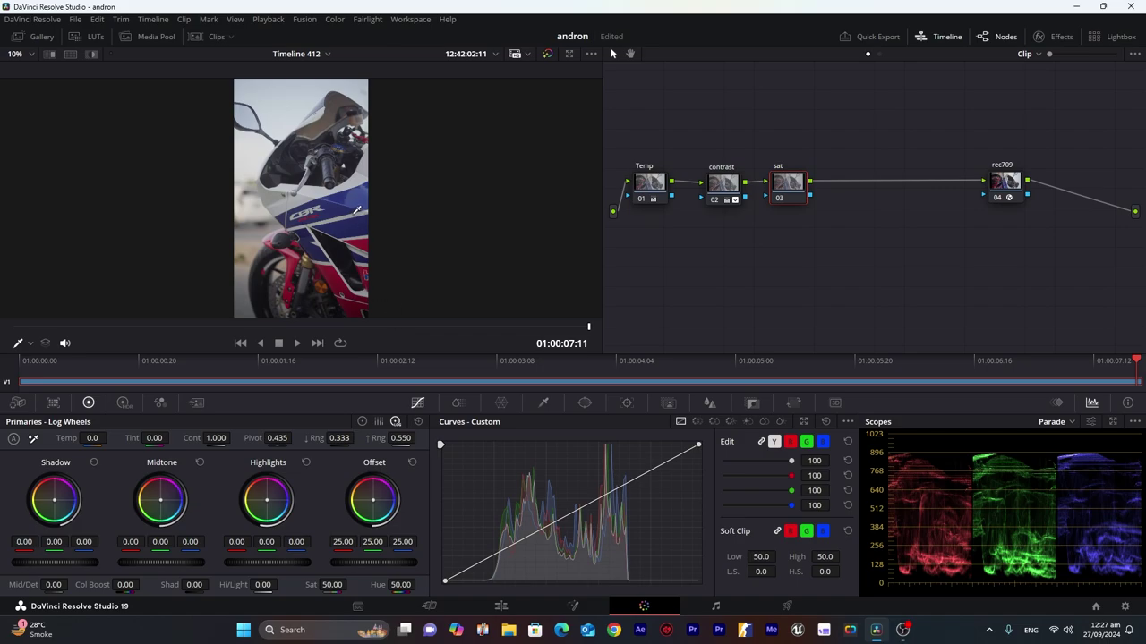
pyautogui.click(697, 422)
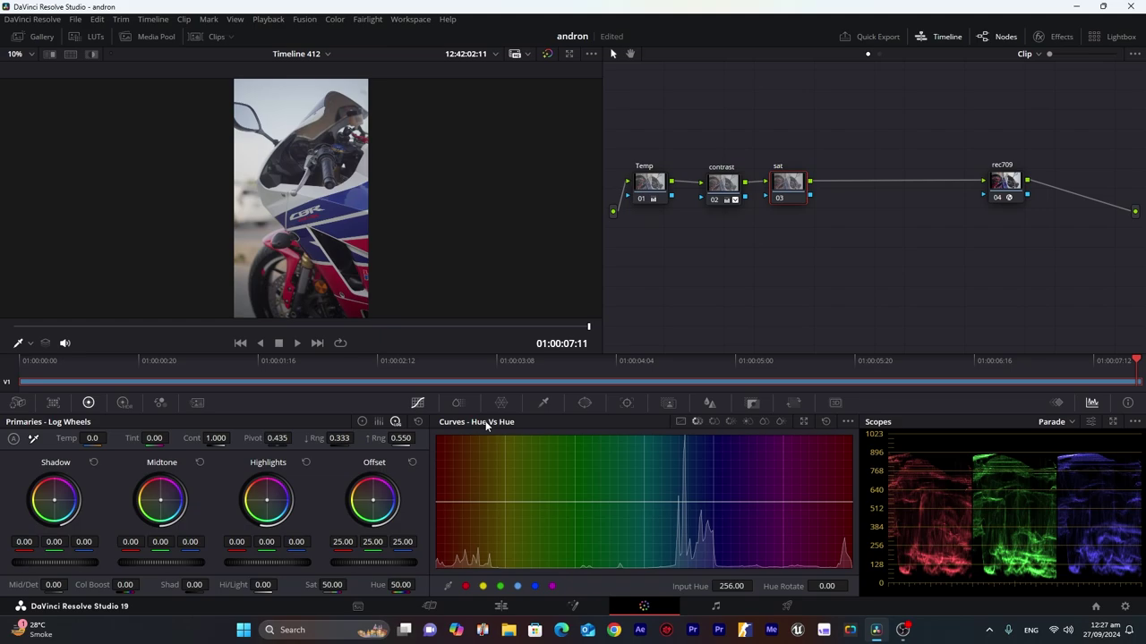
pyautogui.click(466, 586)
pyautogui.click(501, 586)
pyautogui.click(535, 586)
pyautogui.click(438, 502)
pyautogui.moveTo(436, 501); pyautogui.dragTo(434, 508)
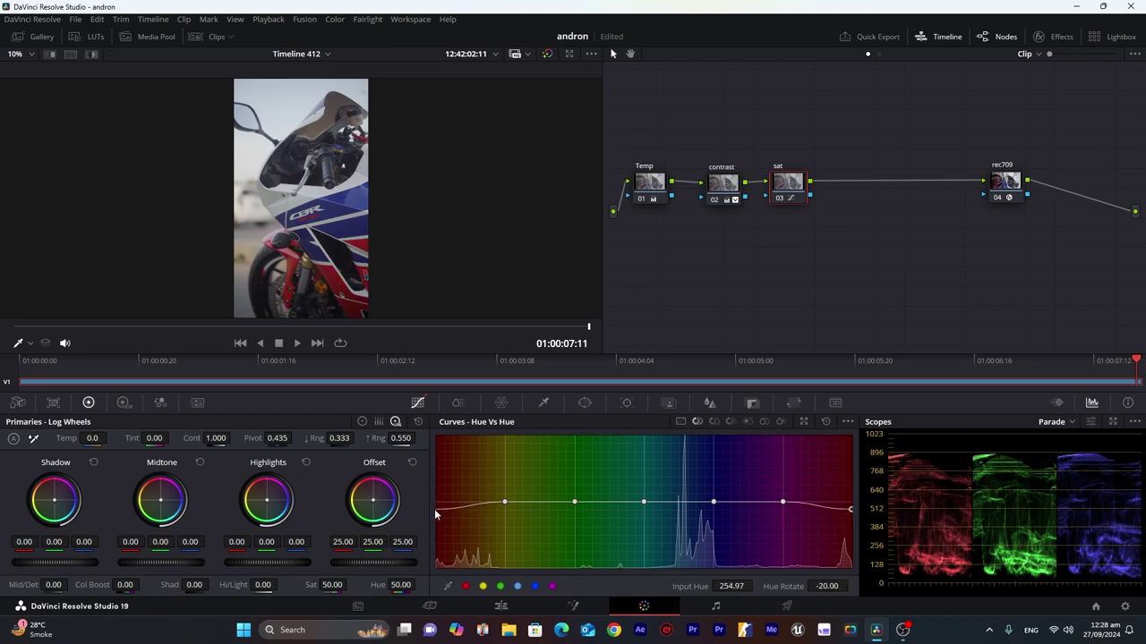
# On the Hue Vs Hue curve, shift yellow slightly, rotate cyan by -36 and rotate blue by about 15.
pyautogui.moveTo(504, 502)
pyautogui.mouseDown()
pyautogui.moveTo(503, 514)
pyautogui.moveTo(507, 503)
pyautogui.mouseUp()
pyautogui.moveTo(644, 503)
pyautogui.mouseDown()
pyautogui.moveTo(646, 482)
pyautogui.moveTo(646, 494)
pyautogui.mouseUp()
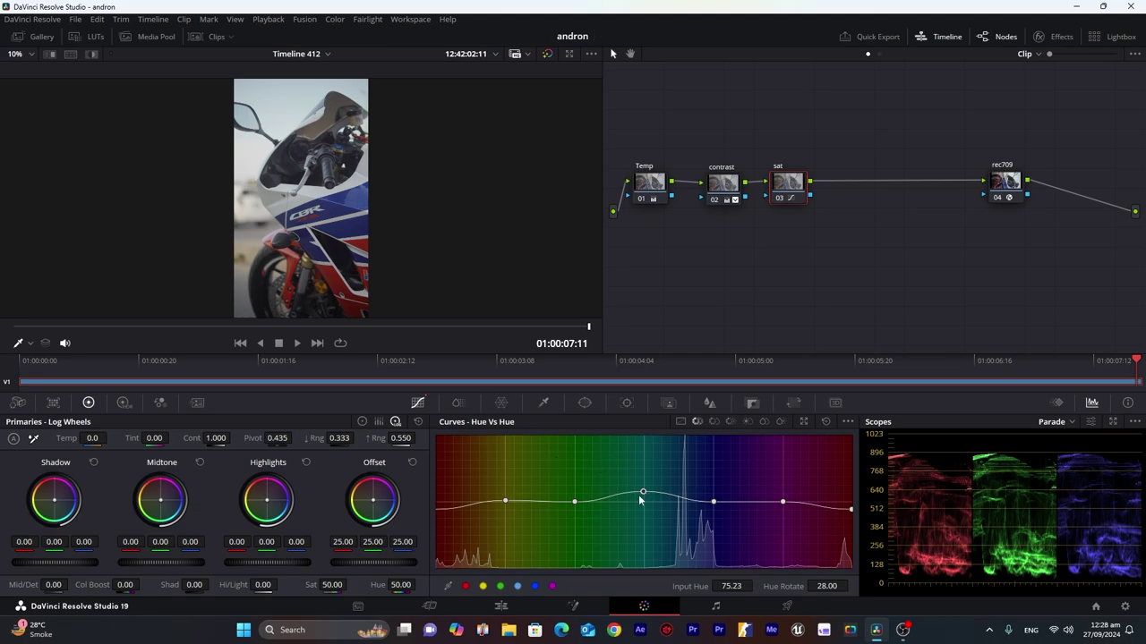
pyautogui.moveTo(643, 492); pyautogui.dragTo(644, 516)
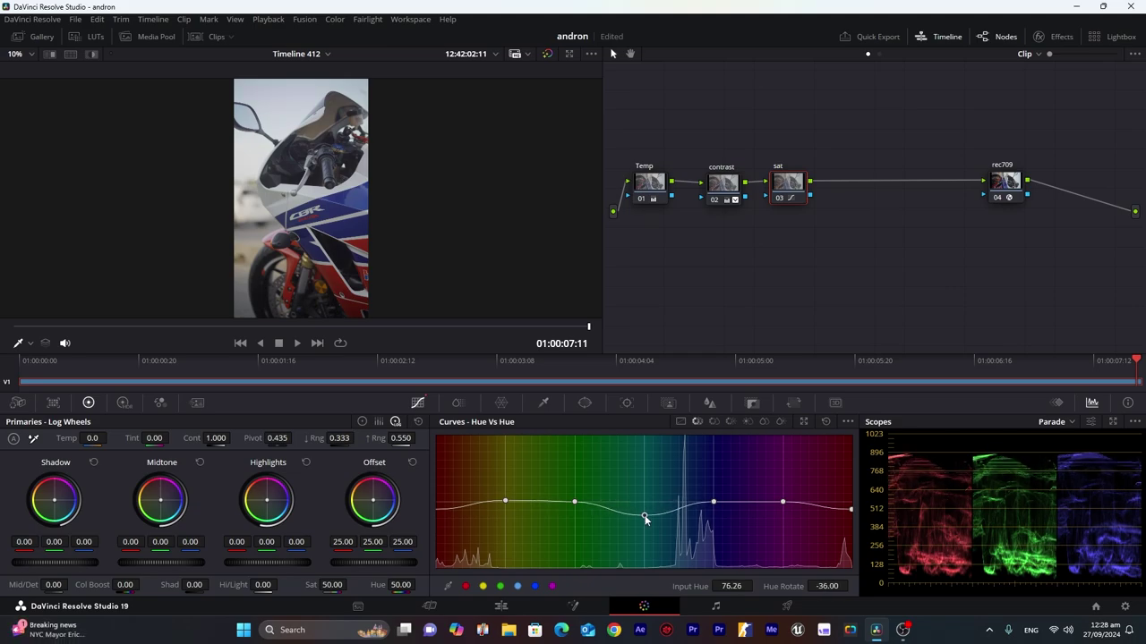
pyautogui.moveTo(713, 503); pyautogui.dragTo(716, 499)
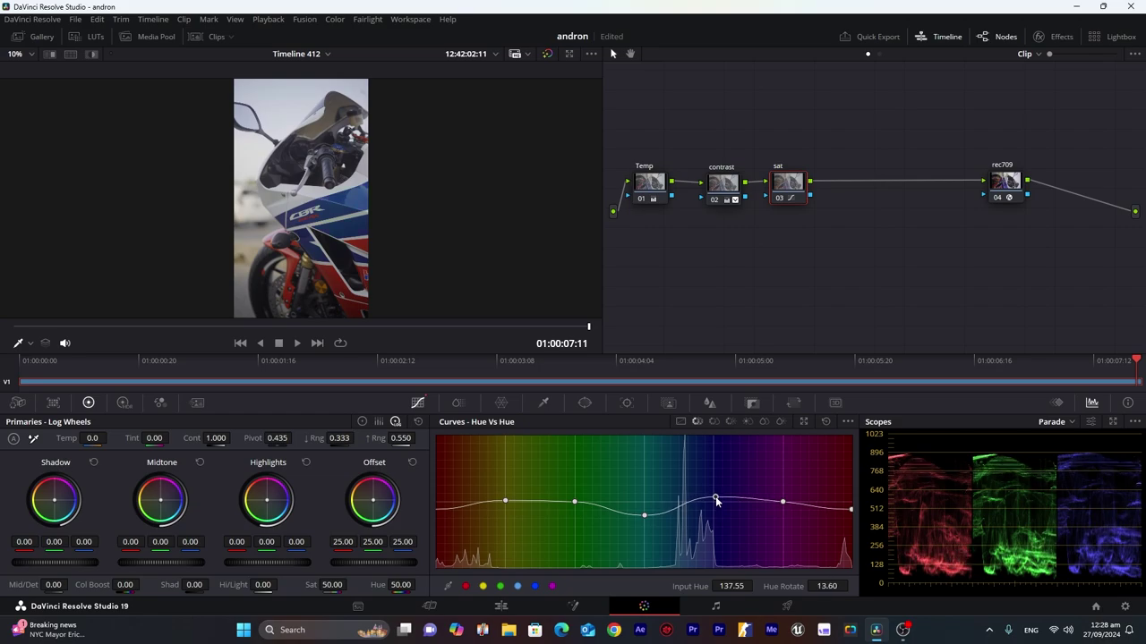
# Switch to the Hue Vs Sat curve and add control points for the main colours.
pyautogui.click(712, 423)
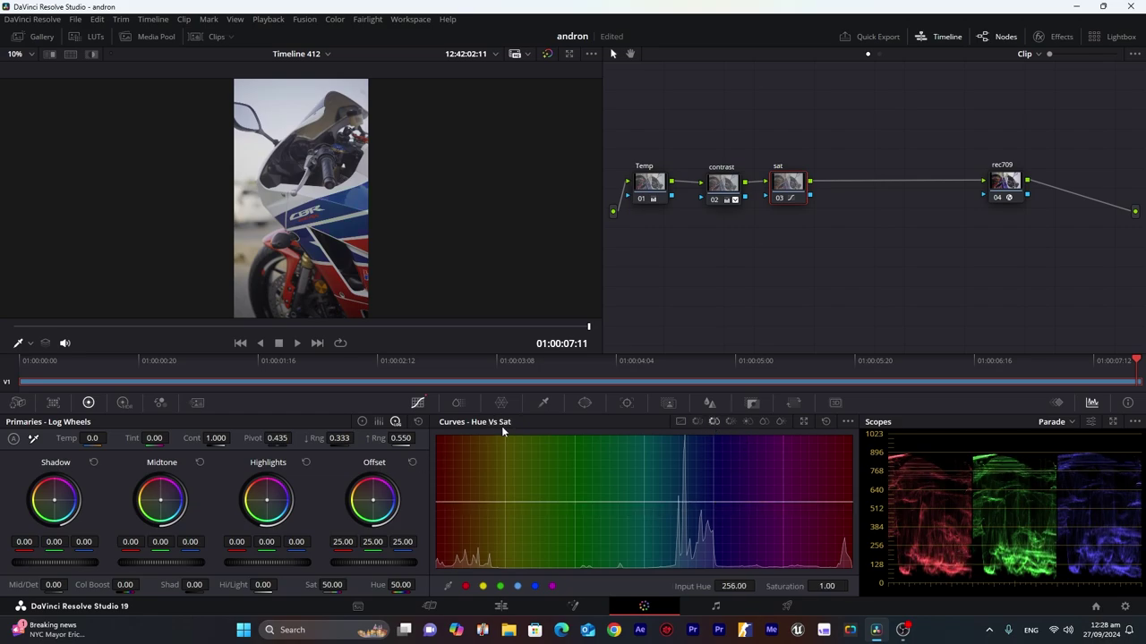
pyautogui.click(483, 586)
pyautogui.click(500, 586)
pyautogui.click(518, 586)
pyautogui.click(535, 586)
# On the Hue Vs Sat curve, raise red saturation and set yellow to 0.85, cyan to 1.09 and blue to 0.72.
pyautogui.moveTo(436, 504); pyautogui.dragTo(437, 484)
pyautogui.moveTo(505, 502)
pyautogui.mouseDown()
pyautogui.moveTo(507, 487)
pyautogui.moveTo(504, 516)
pyautogui.moveTo(517, 512)
pyautogui.mouseUp()
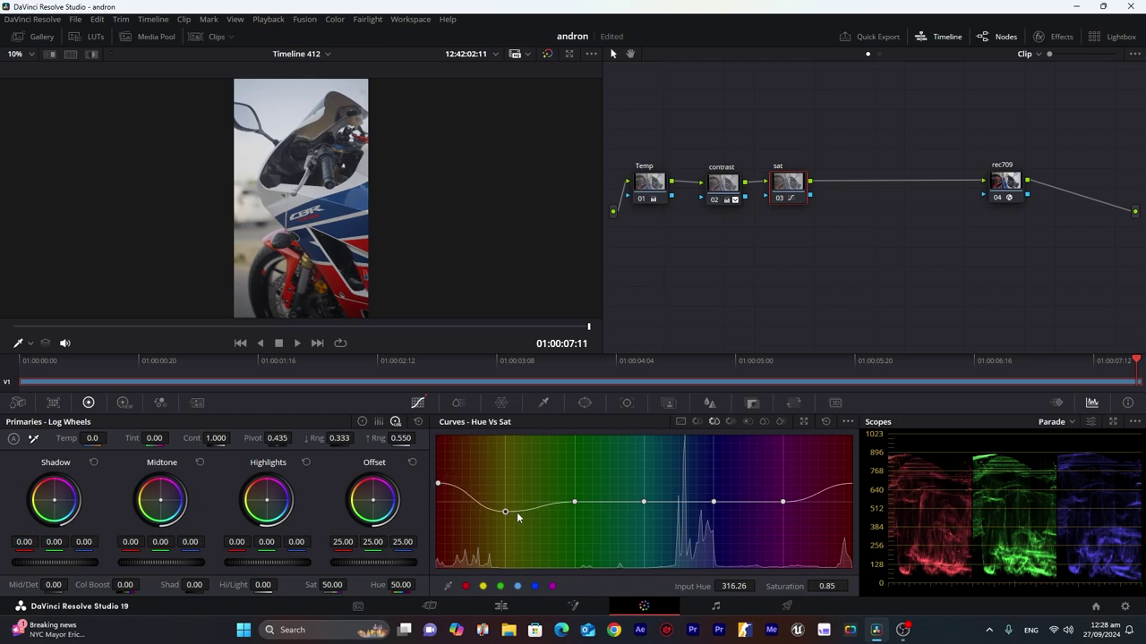
pyautogui.moveTo(645, 502)
pyautogui.mouseDown()
pyautogui.moveTo(645, 484)
pyautogui.moveTo(646, 495)
pyautogui.mouseUp()
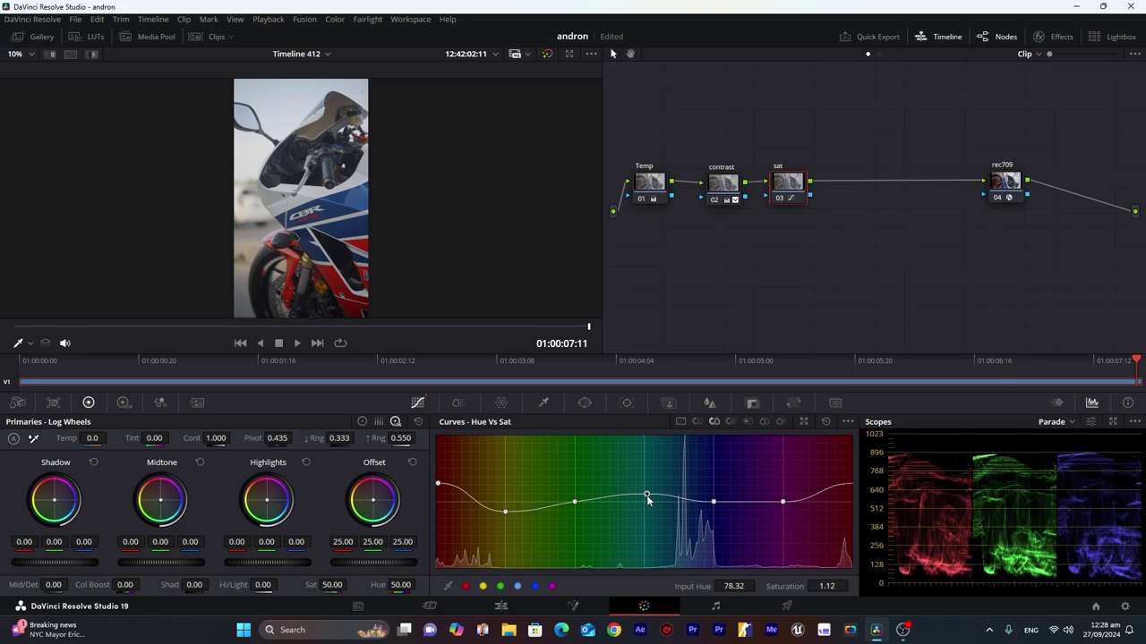
pyautogui.click(713, 502)
pyautogui.moveTo(713, 504); pyautogui.dragTo(713, 520)
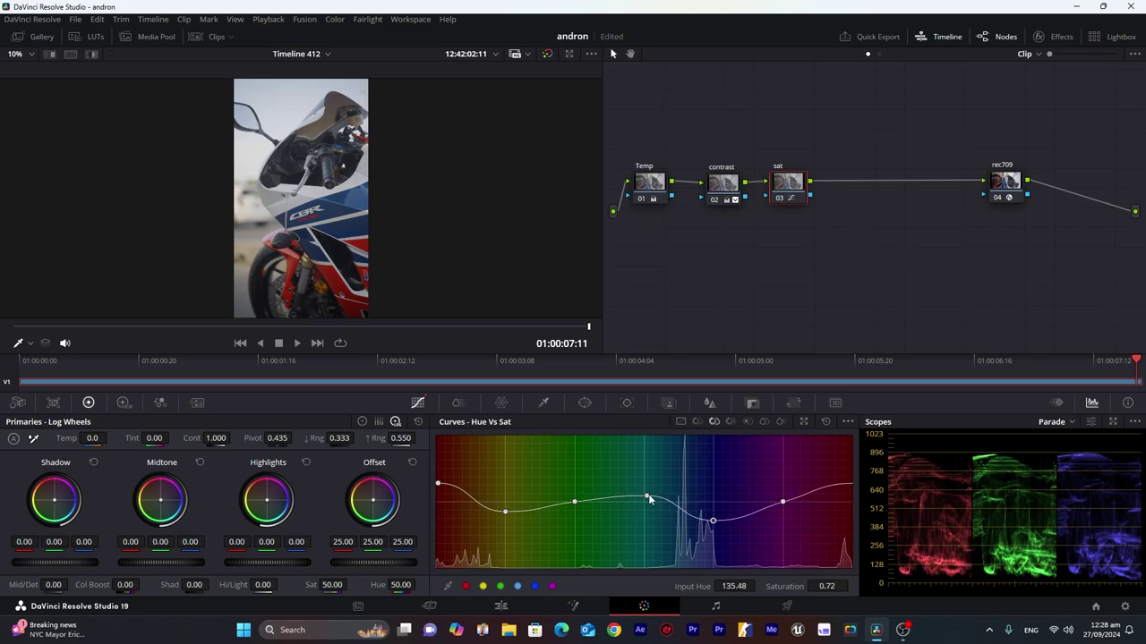
# On the Hue Vs Sat curve, lower cyan saturation to 0.82, raise magenta to 1.03, and compare the image with the grade bypassed.
pyautogui.moveTo(647, 495); pyautogui.dragTo(651, 515)
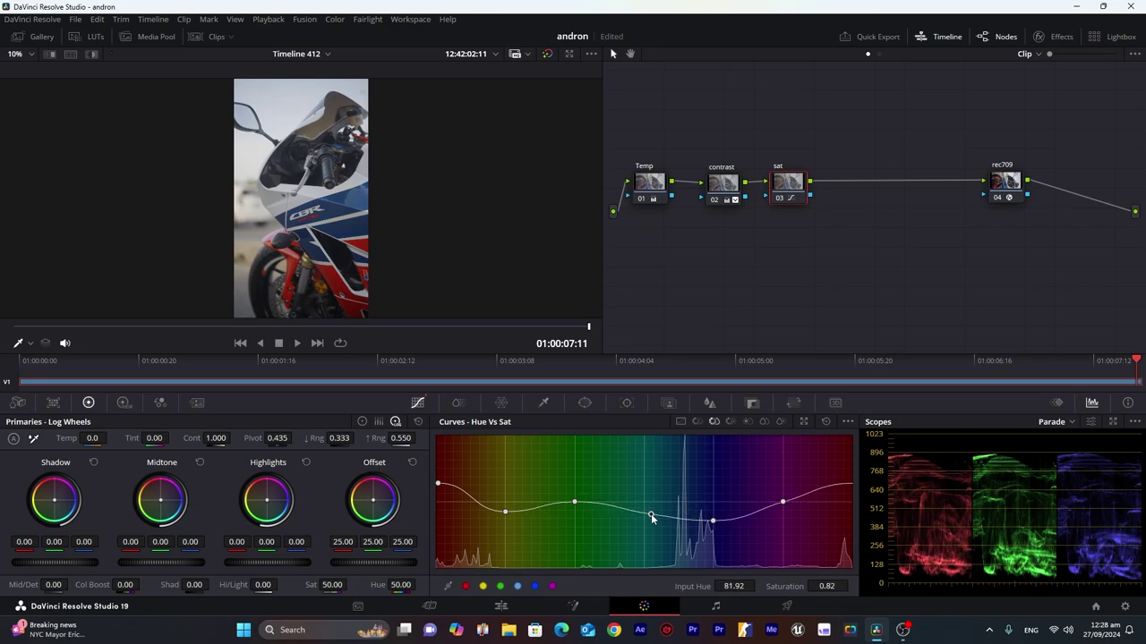
pyautogui.click(784, 501)
pyautogui.moveTo(786, 506); pyautogui.dragTo(786, 499)
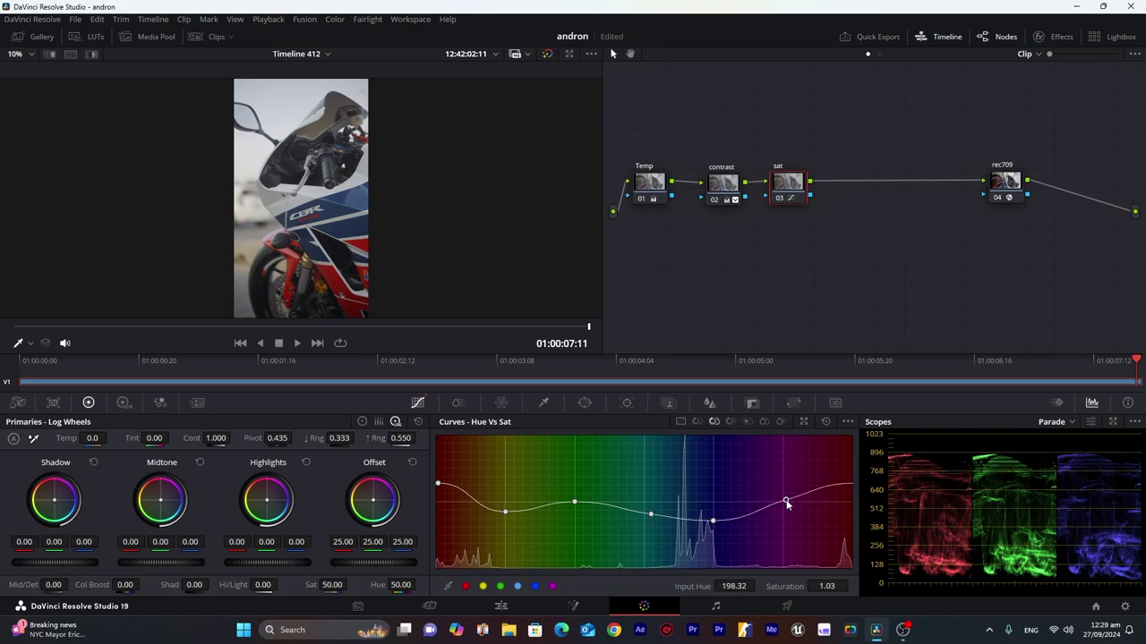
pyautogui.click(548, 55)
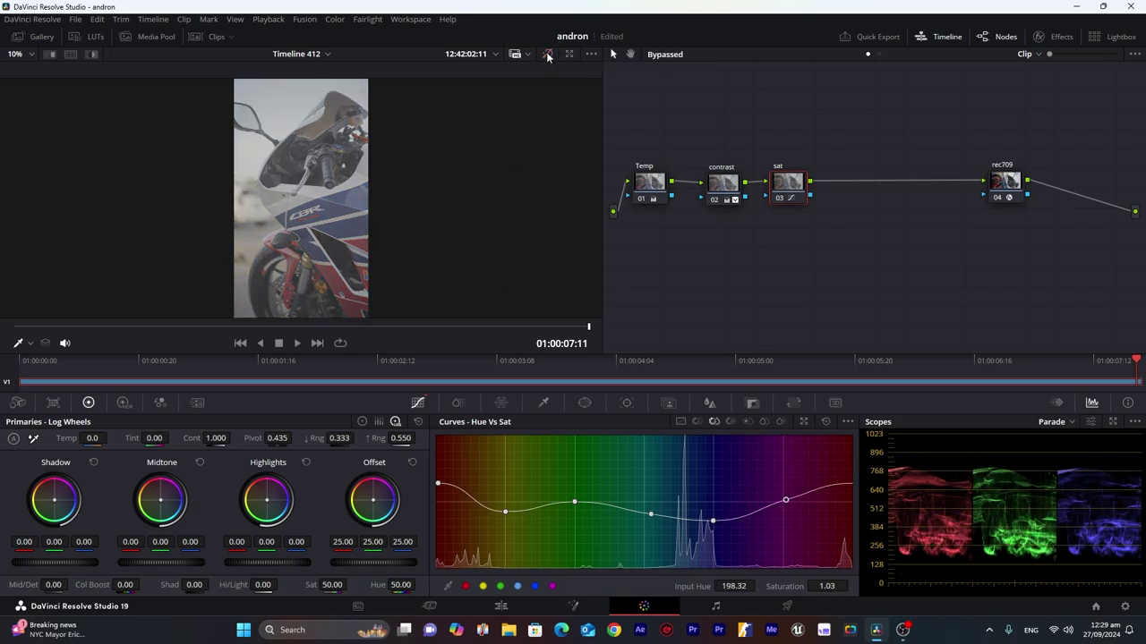
pyautogui.click(548, 54)
# Switch to the Hue Vs Lum curve and add control points for the main colours.
pyautogui.click(730, 422)
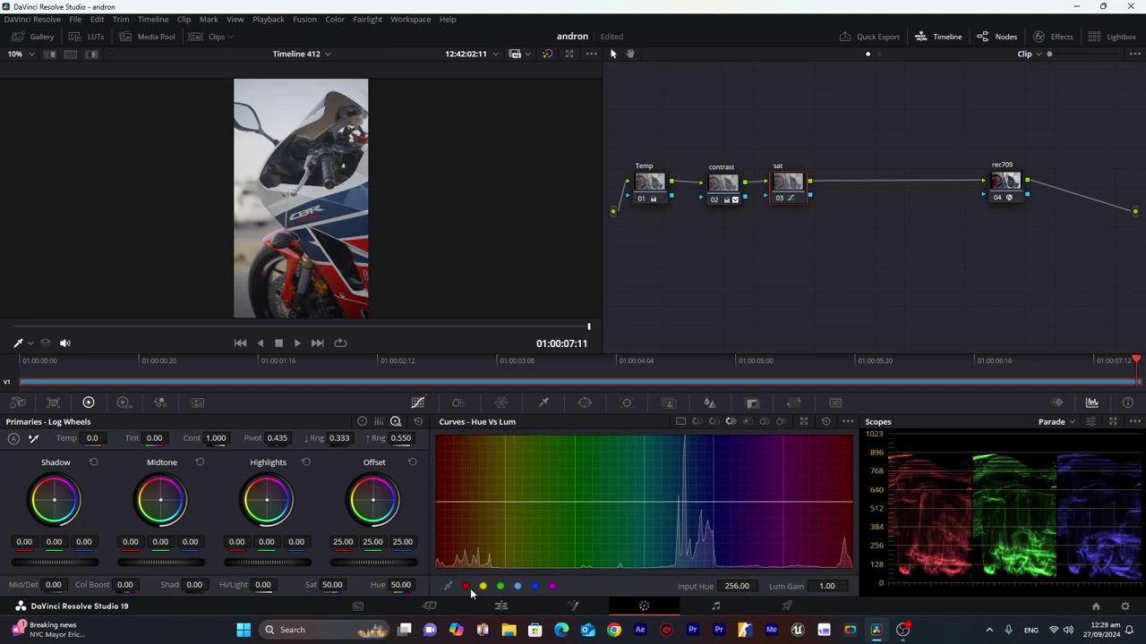
pyautogui.click(470, 589)
pyautogui.click(485, 588)
pyautogui.click(502, 589)
pyautogui.click(535, 587)
# On the Hue Vs Lum curve, set red to 0.83, darken yellow and blue slightly, and raise cyan to 1.10.
pyautogui.moveTo(435, 507); pyautogui.dragTo(436, 513)
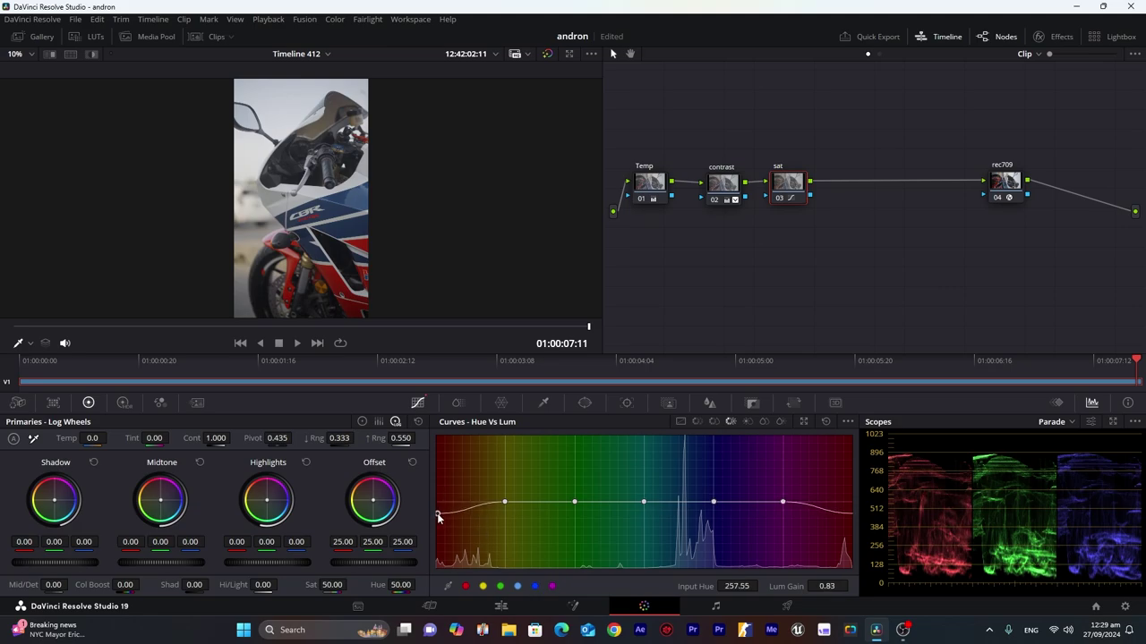
pyautogui.moveTo(504, 502); pyautogui.dragTo(509, 517)
pyautogui.moveTo(713, 503); pyautogui.dragTo(715, 519)
pyautogui.moveTo(644, 502); pyautogui.dragTo(640, 495)
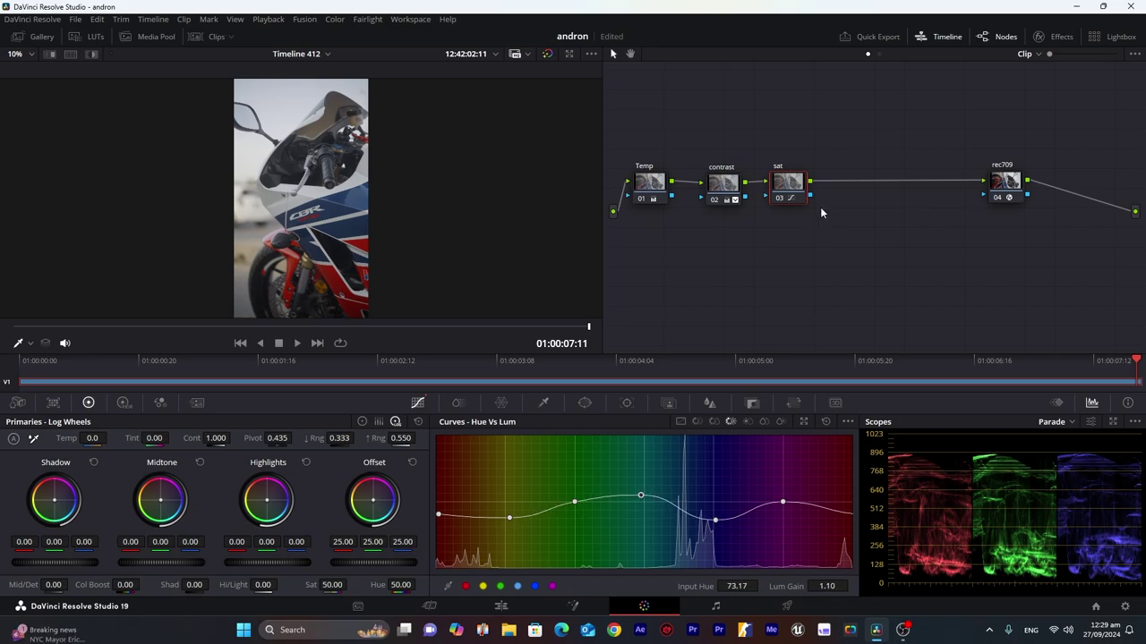
# Add a corrector node labelled "look" and insert it between the sat and rec709 nodes.
pyautogui.rightClick(833, 221)
pyautogui.moveTo(859, 257)
pyautogui.click(975, 254)
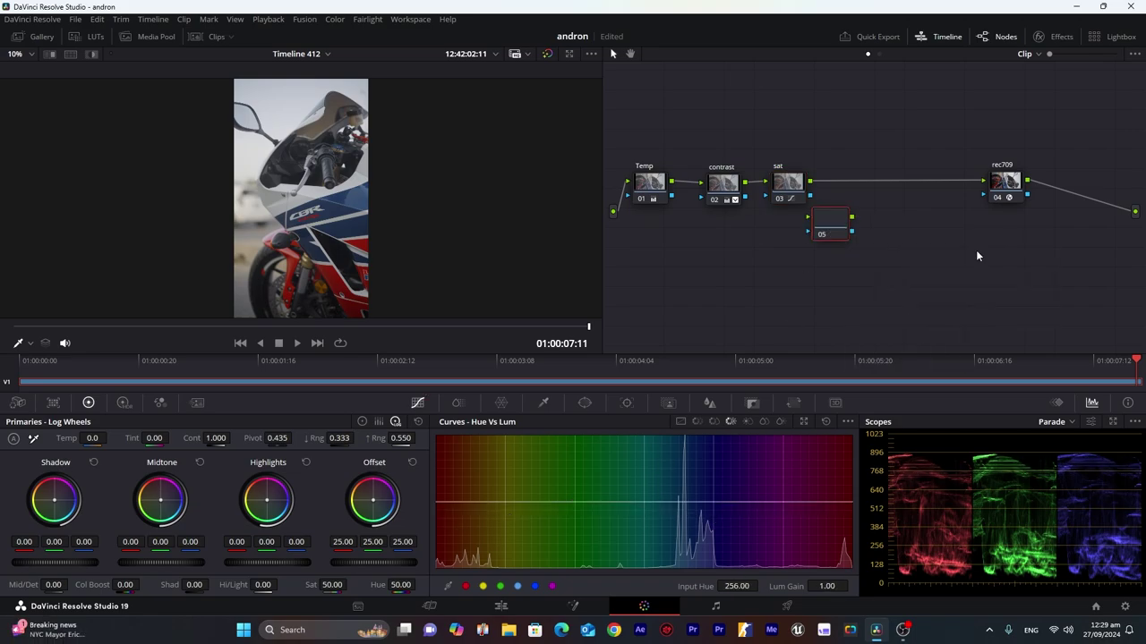
pyautogui.rightClick(835, 221)
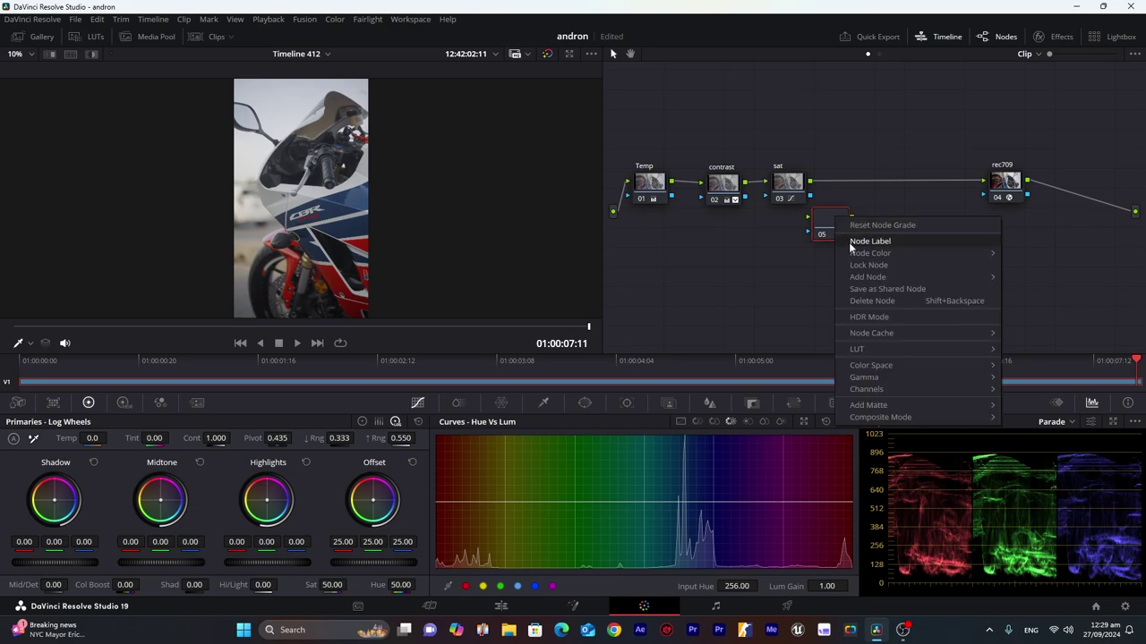
pyautogui.click(849, 249)
pyautogui.write('look')
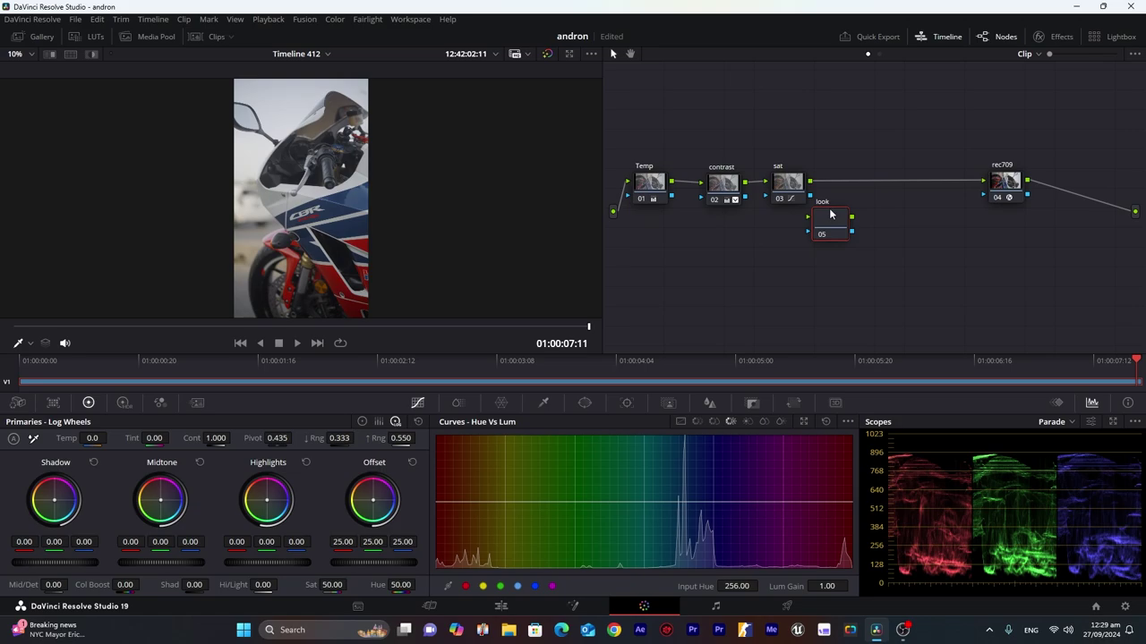
pyautogui.moveTo(832, 221); pyautogui.dragTo(859, 182)
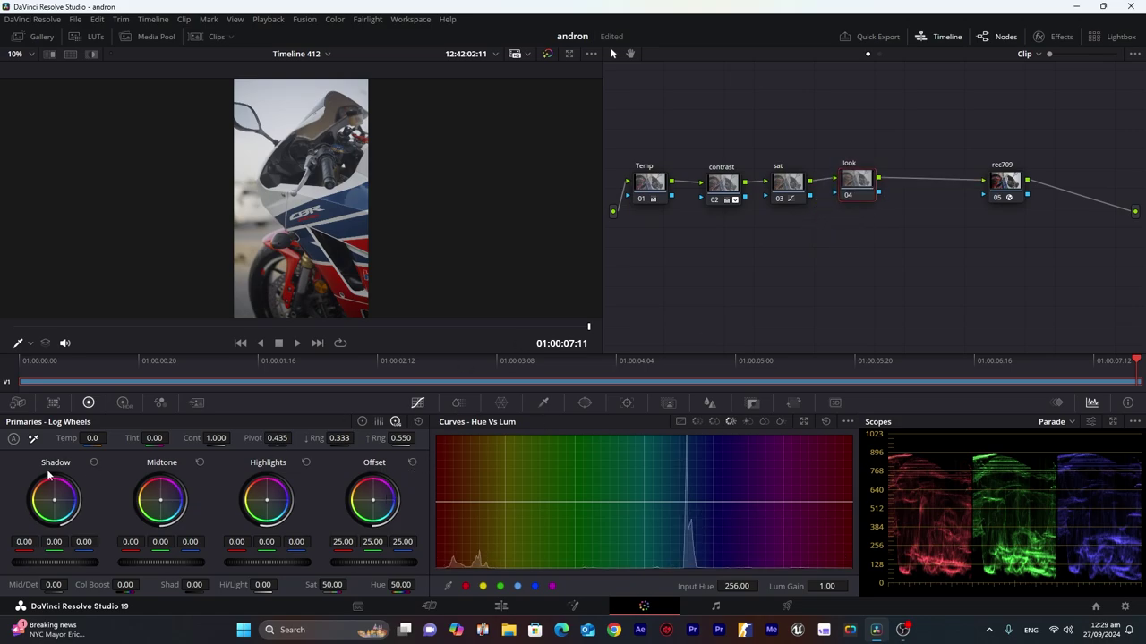
# On the look node's color wheels, set Lift red -0.02 and blue 0.03, Gamma red 0.01 and blue -0.03, and Gain blue 1.01.
pyautogui.click(361, 421)
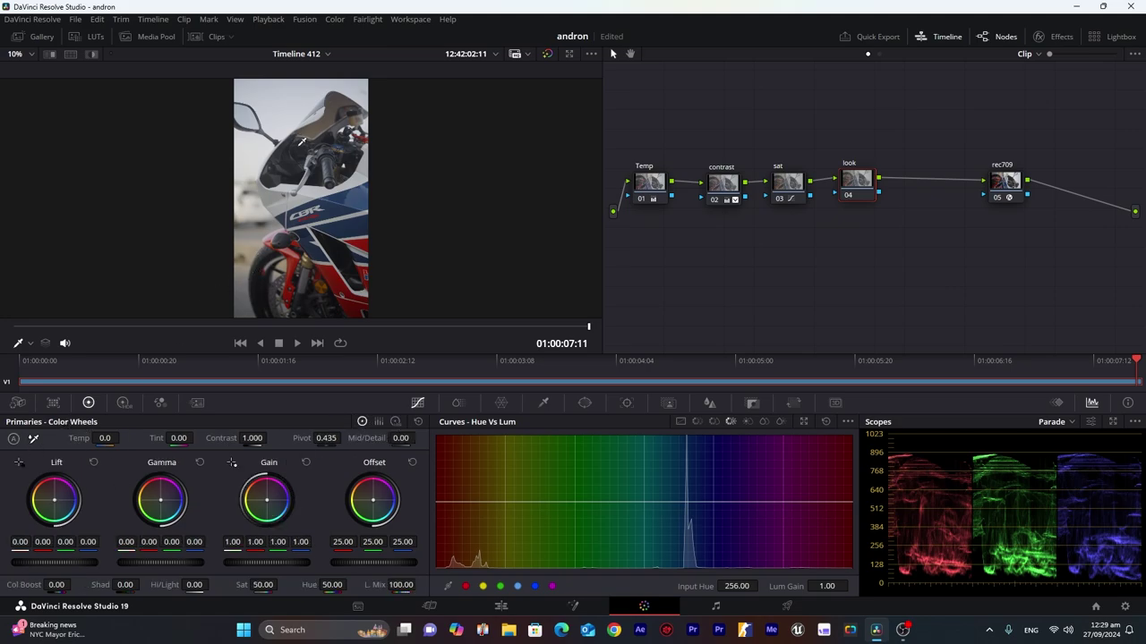
pyautogui.moveTo(55, 507); pyautogui.dragTo(60, 509)
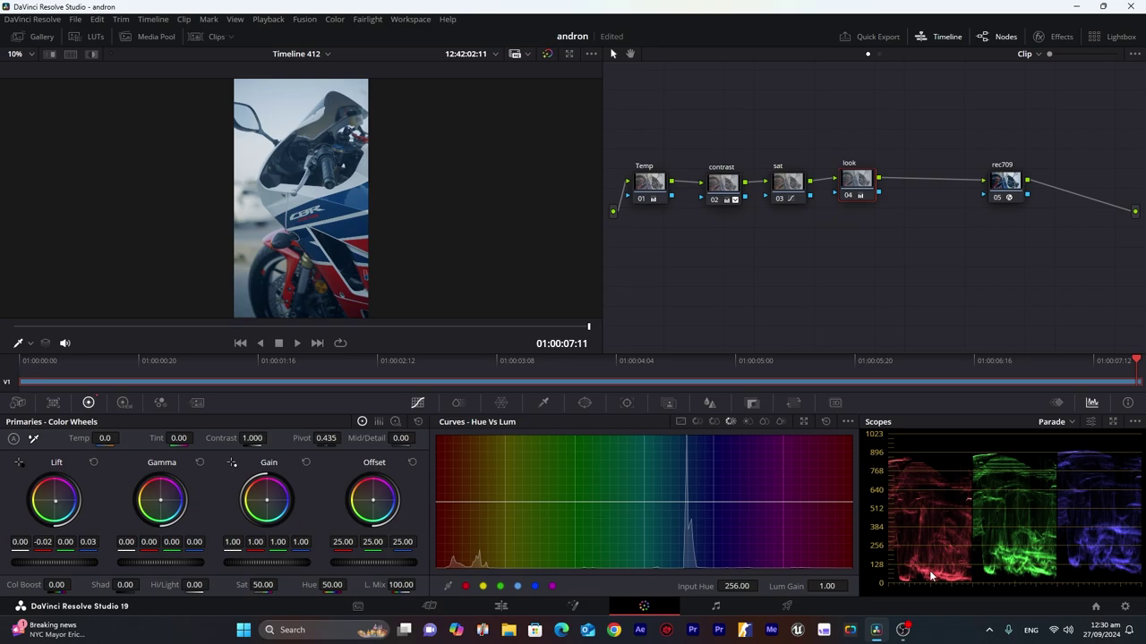
pyautogui.moveTo(58, 505); pyautogui.dragTo(57, 506)
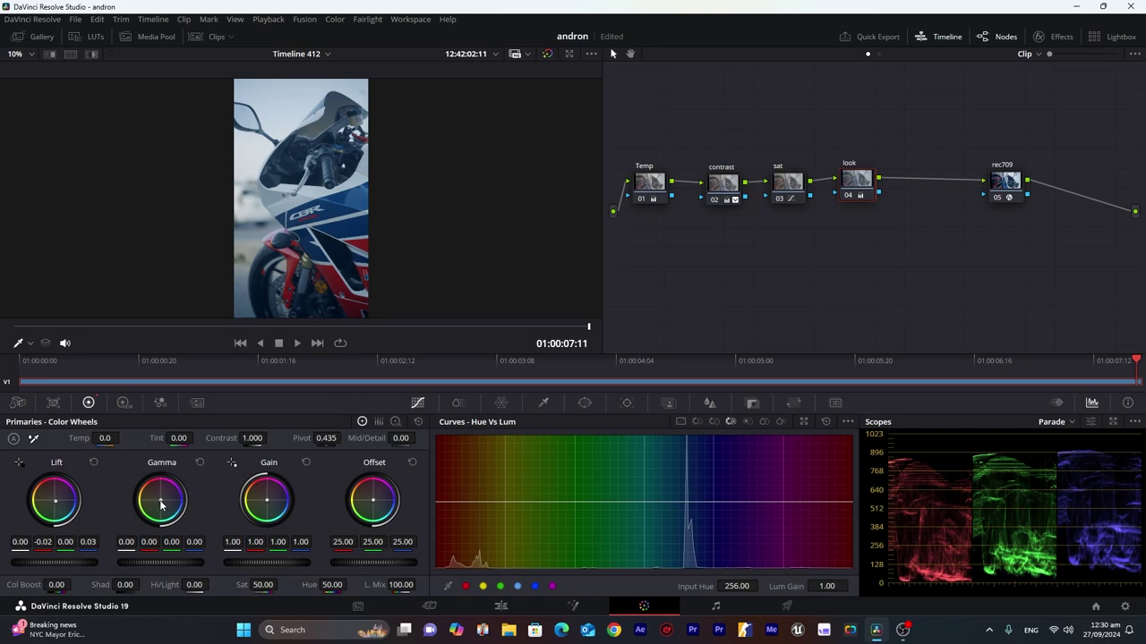
pyautogui.moveTo(161, 501); pyautogui.dragTo(167, 510)
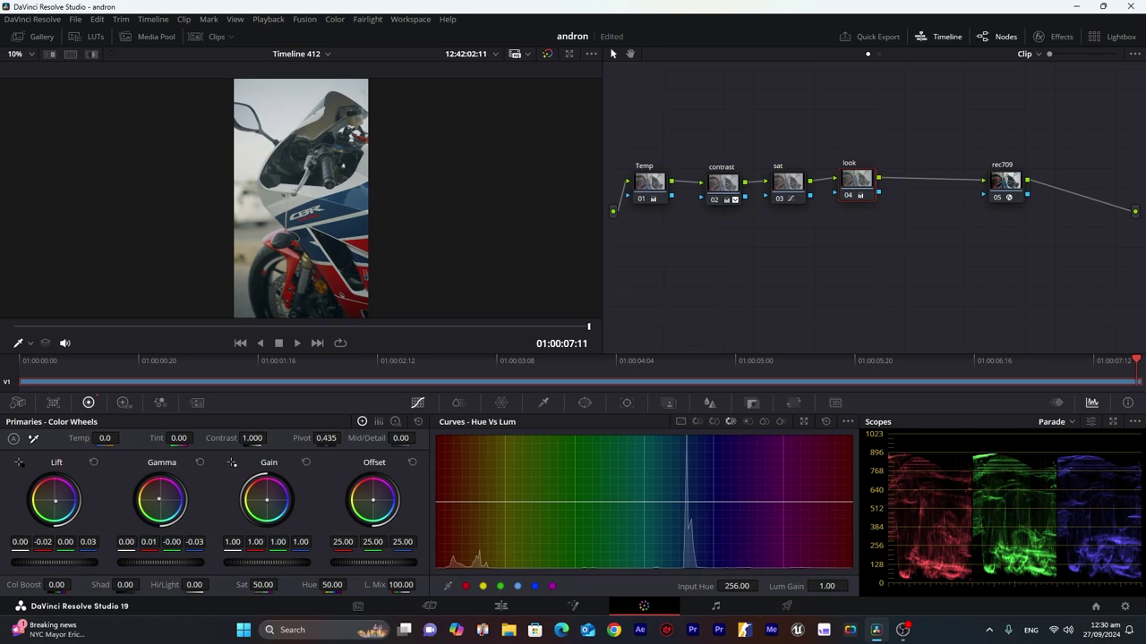
pyautogui.moveTo(266, 501); pyautogui.dragTo(269, 502)
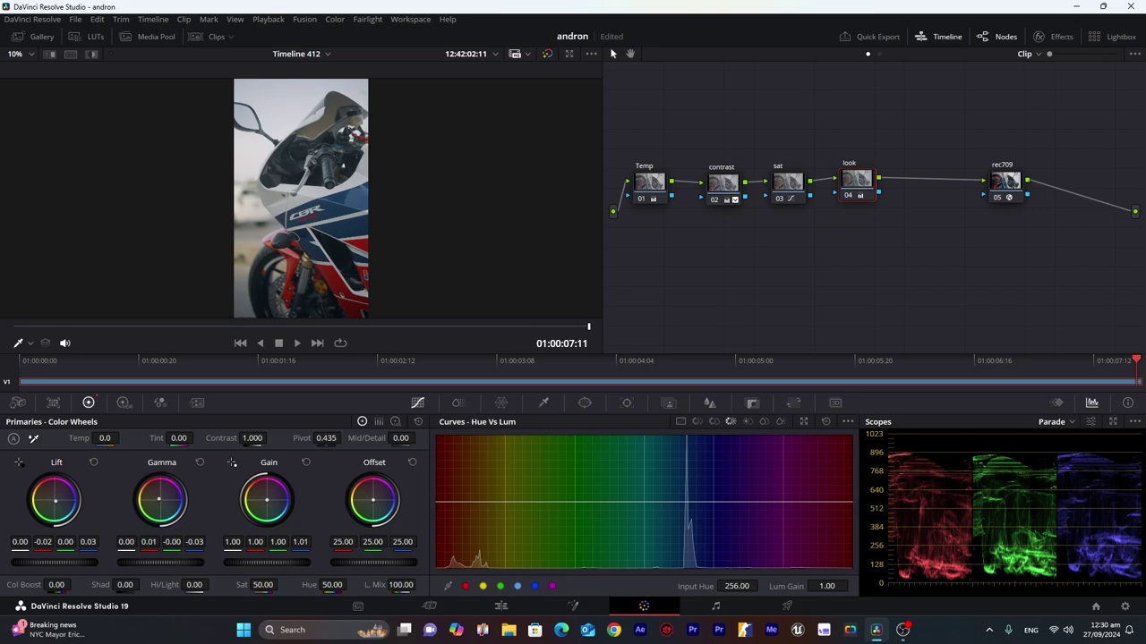
# Tint the log wheels with Highlights blue -0.06, Midtone blue -0.01 and Shadow 0.02/-0.01/0.02, and set the primary Lift blue to 0.04.
pyautogui.click(395, 422)
pyautogui.moveTo(267, 499); pyautogui.dragTo(267, 502)
pyautogui.moveTo(162, 503); pyautogui.dragTo(162, 503)
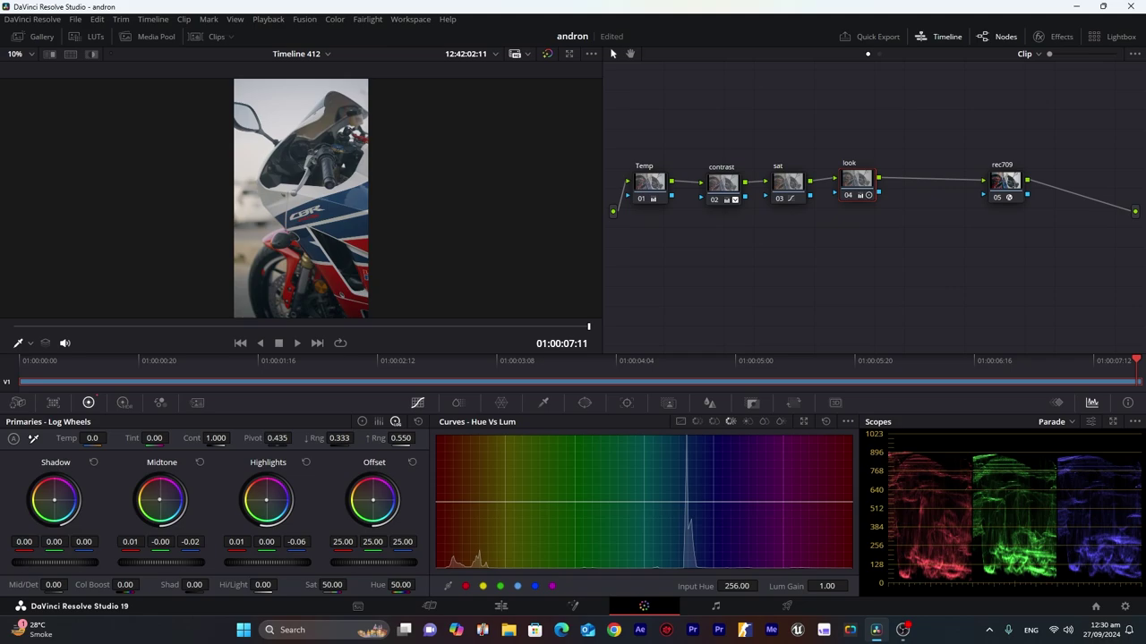
pyautogui.moveTo(61, 505); pyautogui.dragTo(56, 504)
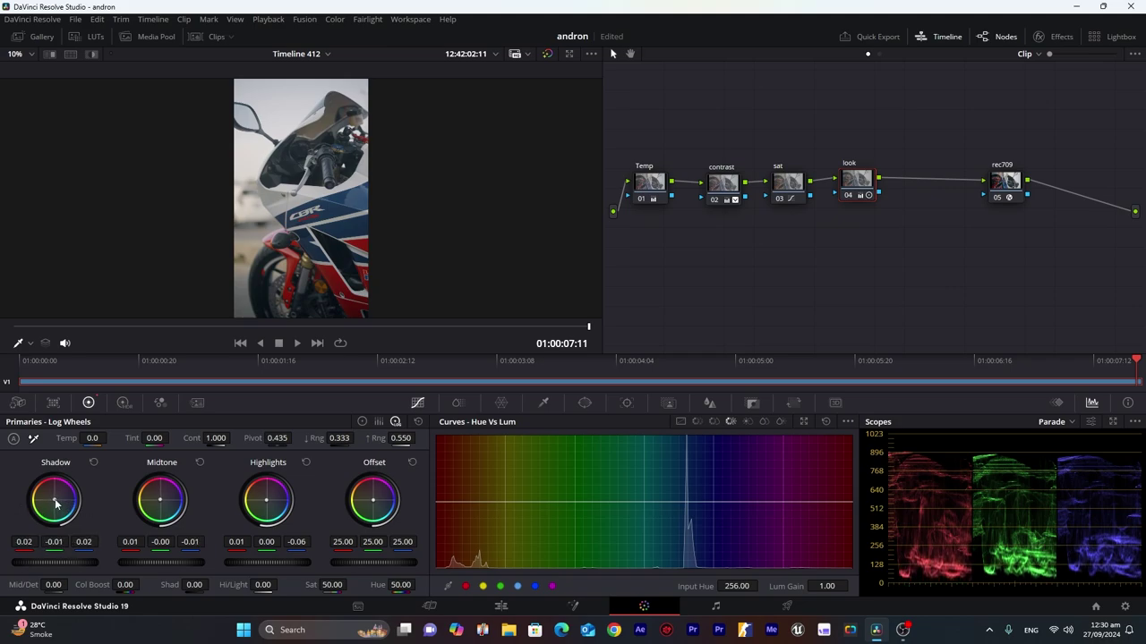
pyautogui.click(361, 422)
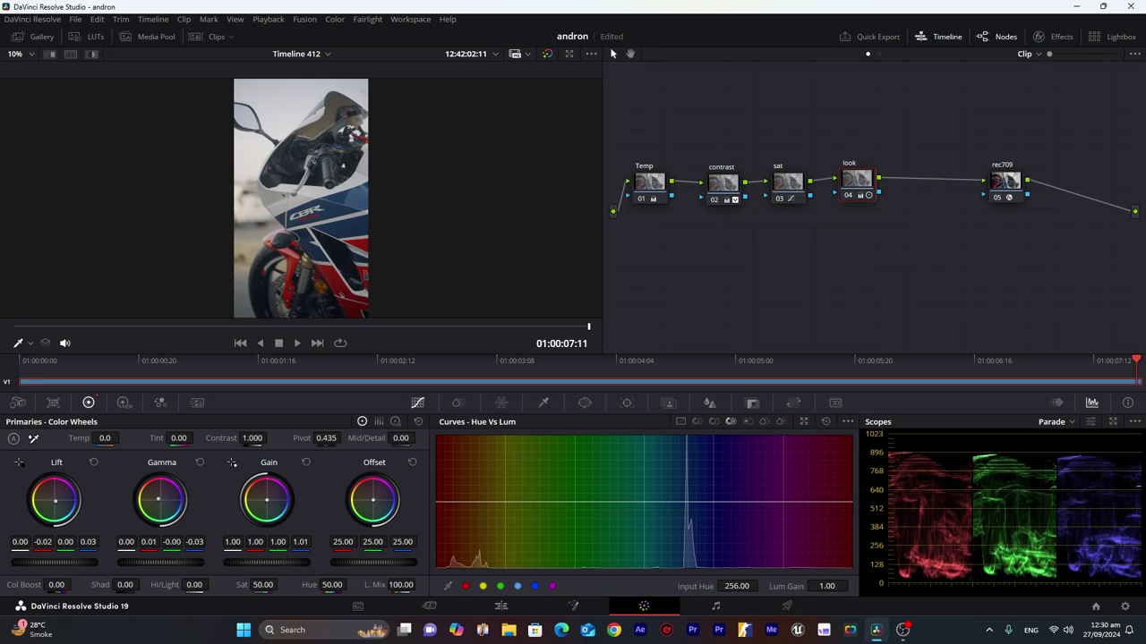
pyautogui.moveTo(55, 501); pyautogui.dragTo(56, 503)
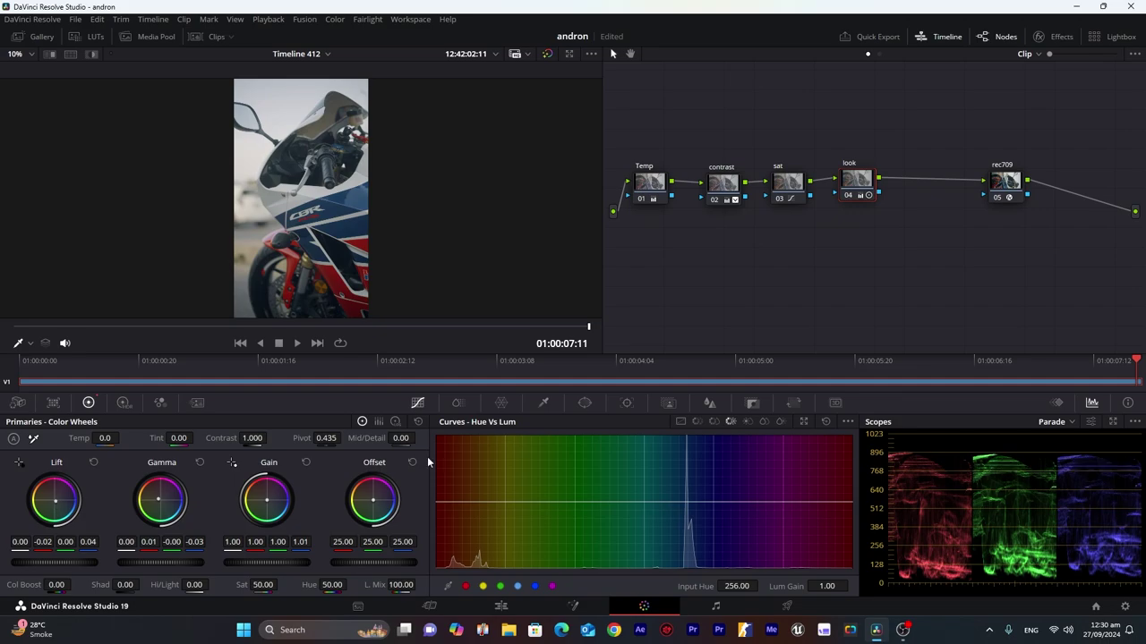
# On the look node's custom curve, isolate the blue channel, shift its black point slightly inward and lower its white point slightly.
pyautogui.click(681, 422)
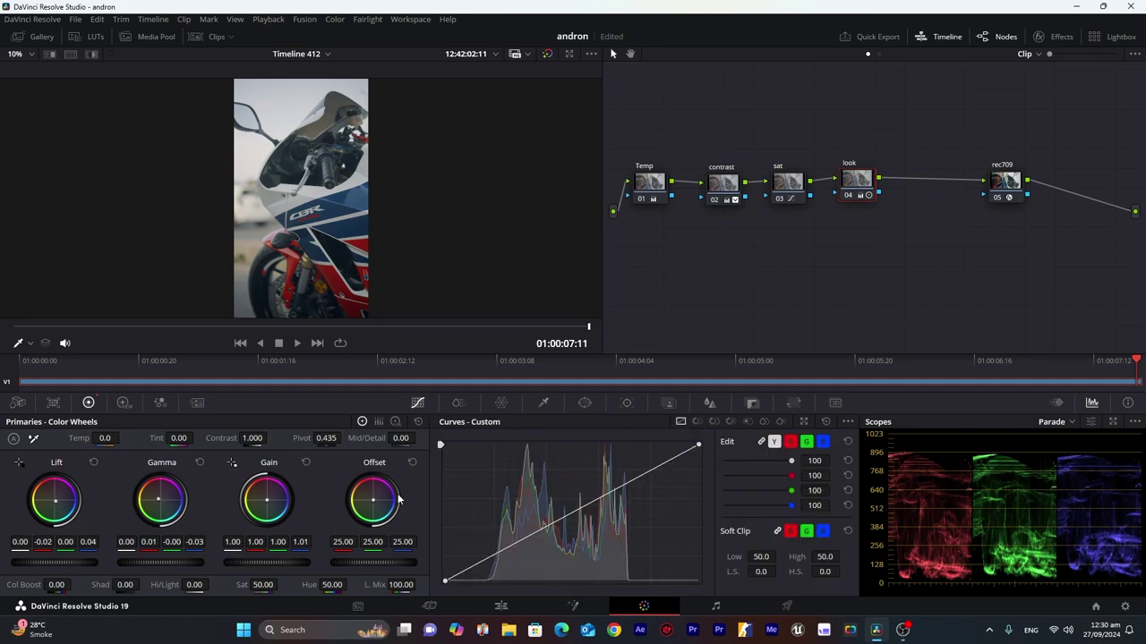
pyautogui.click(790, 442)
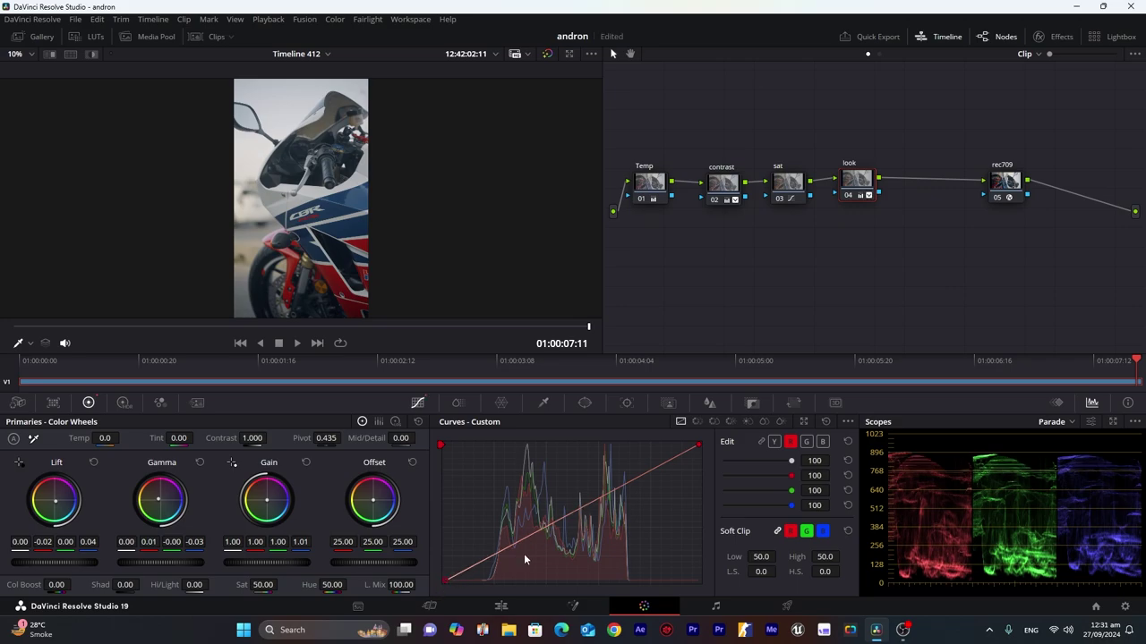
pyautogui.click(822, 441)
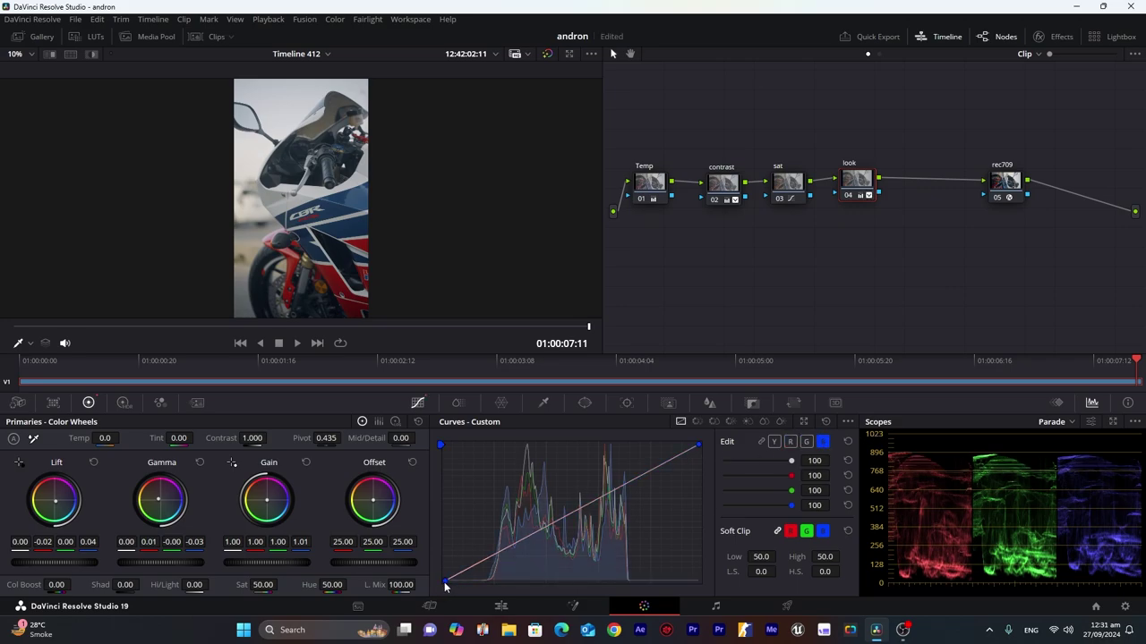
pyautogui.moveTo(444, 582); pyautogui.dragTo(448, 582)
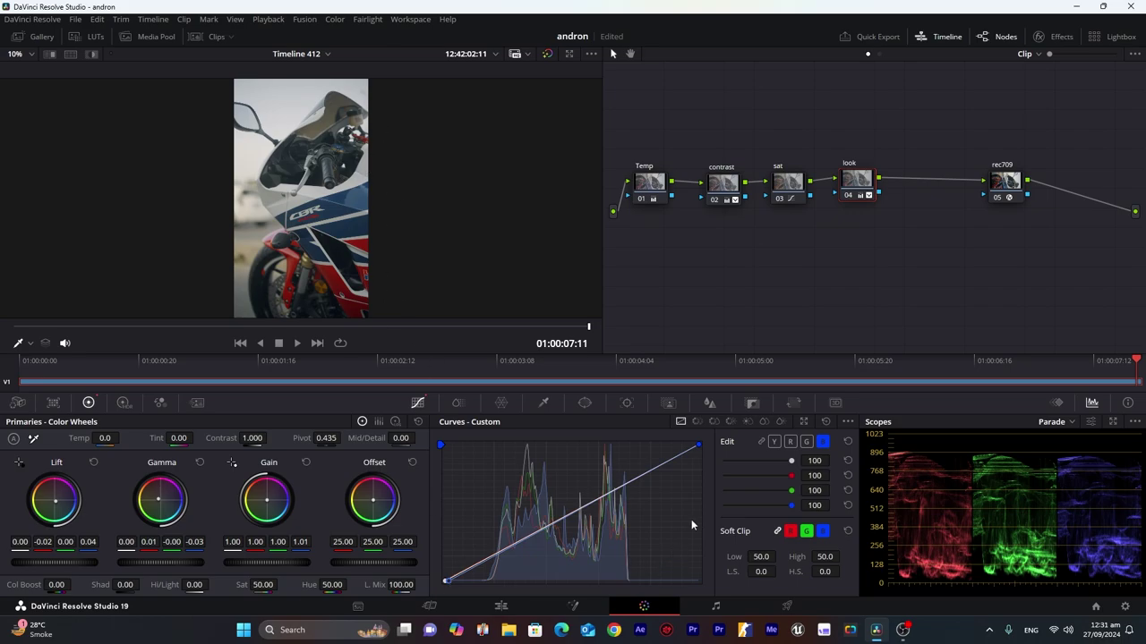
pyautogui.moveTo(700, 444); pyautogui.dragTo(705, 450)
# Fine-tune the green channel's black point and the red channel's white and black points on the custom curve.
pyautogui.click(807, 443)
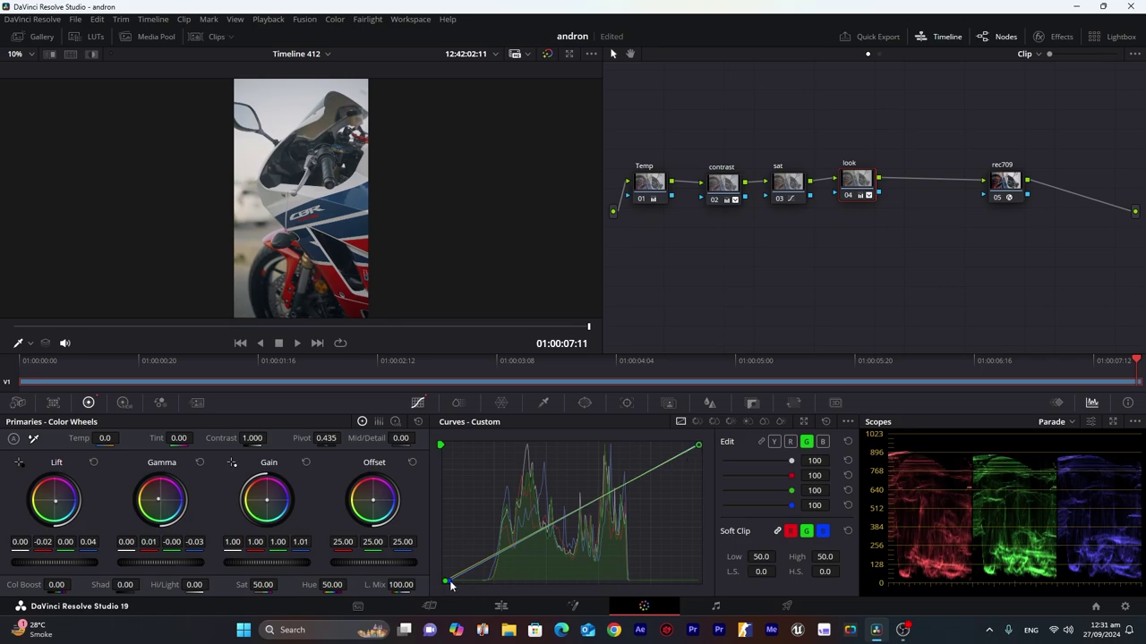
pyautogui.moveTo(445, 584); pyautogui.dragTo(446, 582)
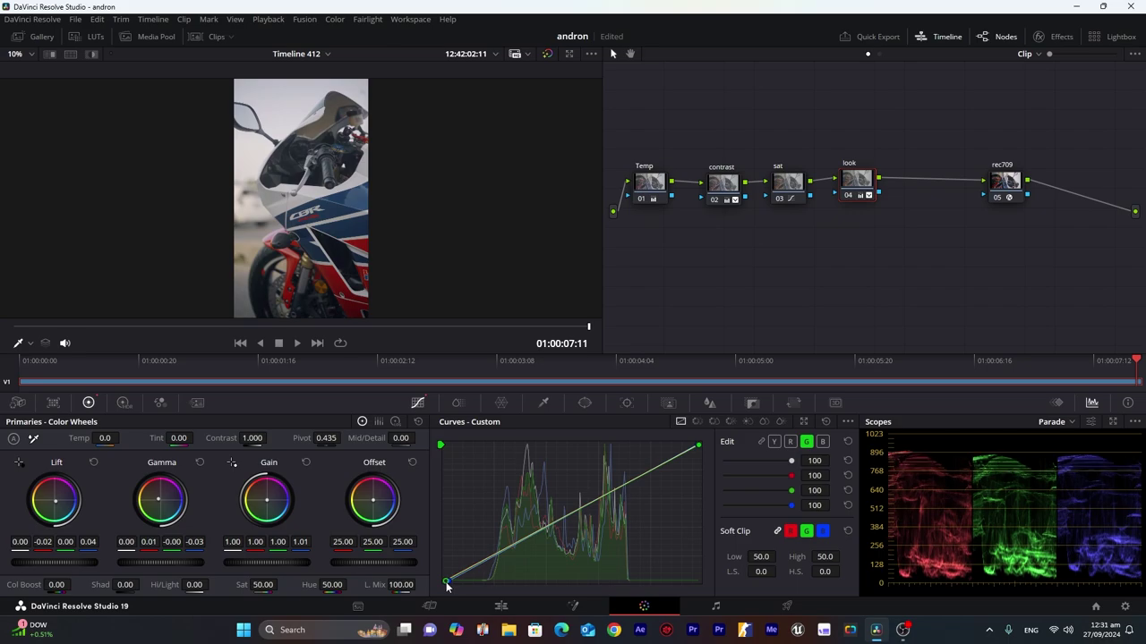
pyautogui.click(789, 441)
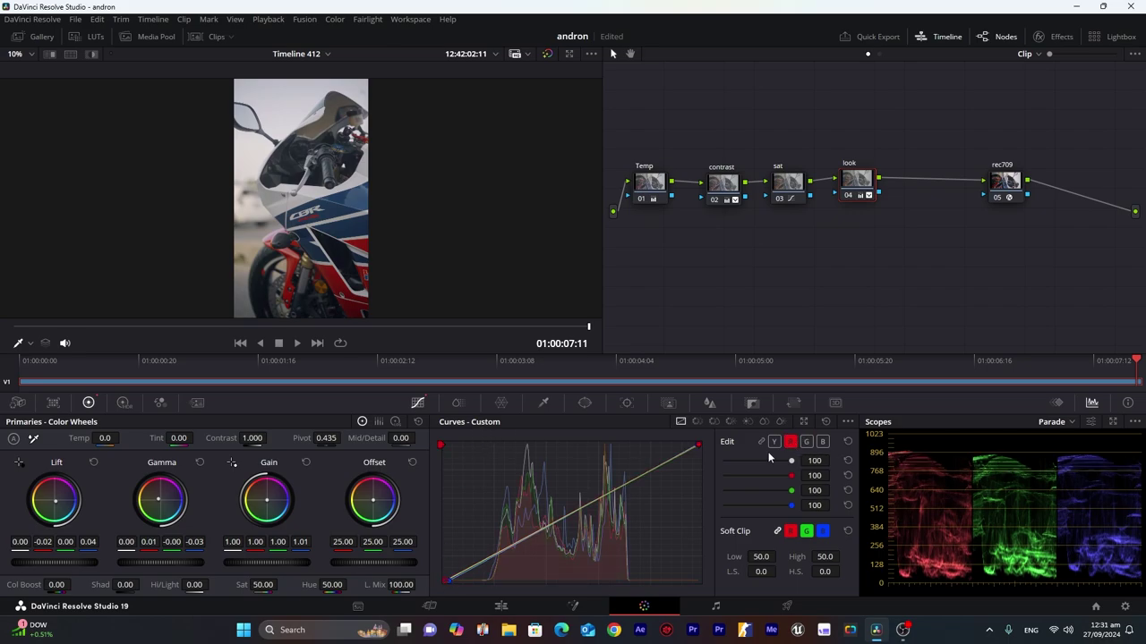
pyautogui.moveTo(699, 446); pyautogui.dragTo(701, 445)
pyautogui.moveTo(445, 580); pyautogui.dragTo(446, 582)
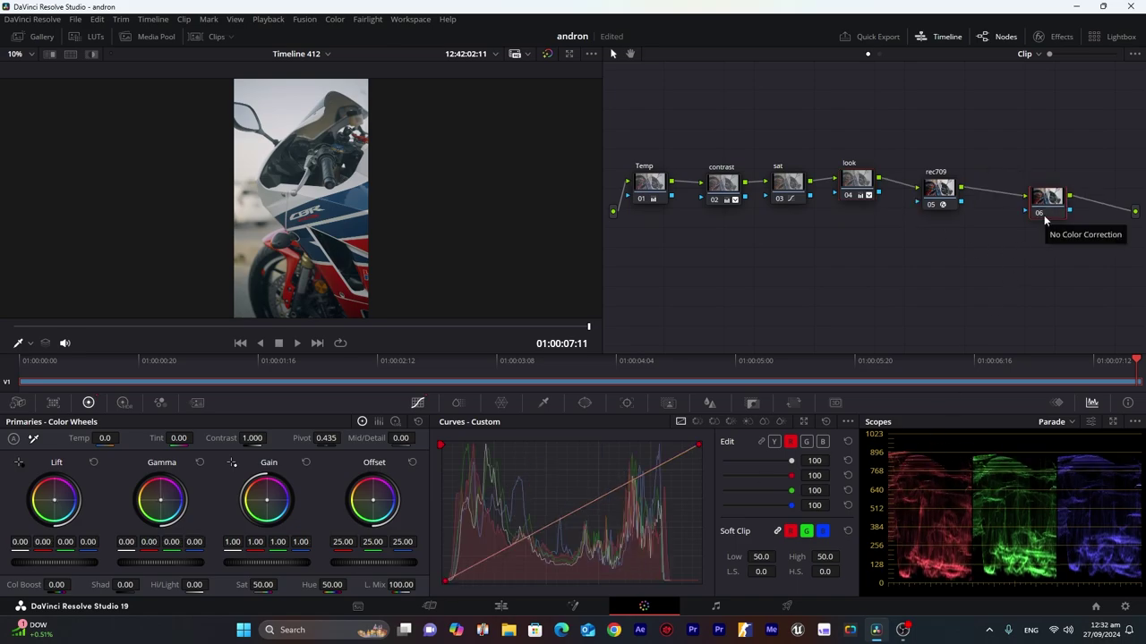
# Align the new node after rec709 and apply the Rec709 Kodak 2383 D65 film look LUT to it.
pyautogui.moveTo(1038, 217); pyautogui.dragTo(1036, 202)
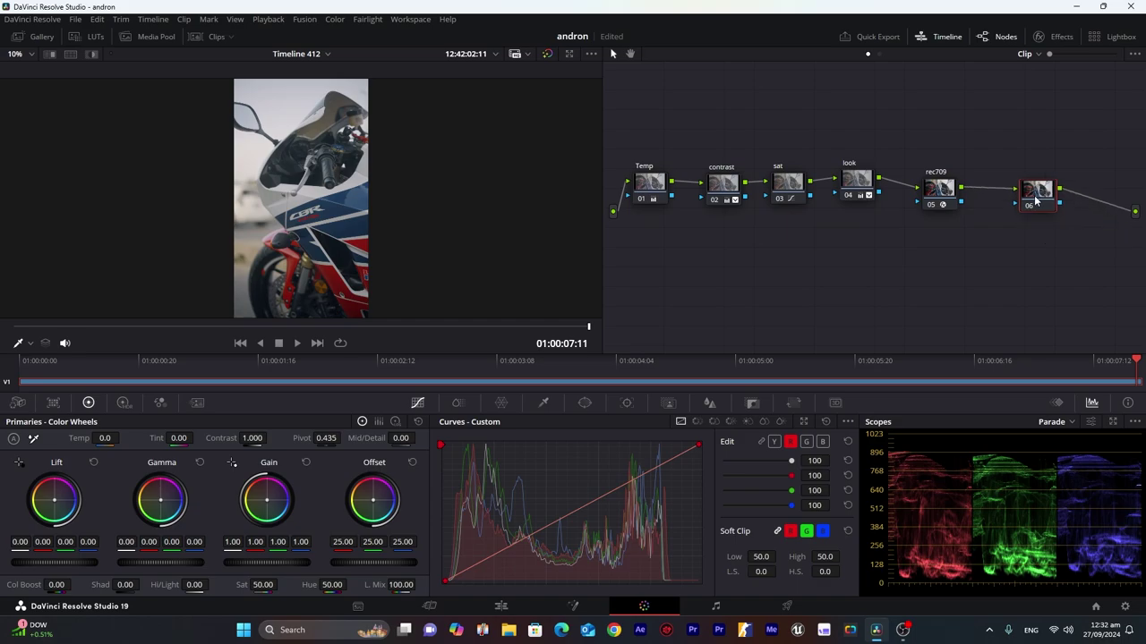
pyautogui.rightClick(1033, 195)
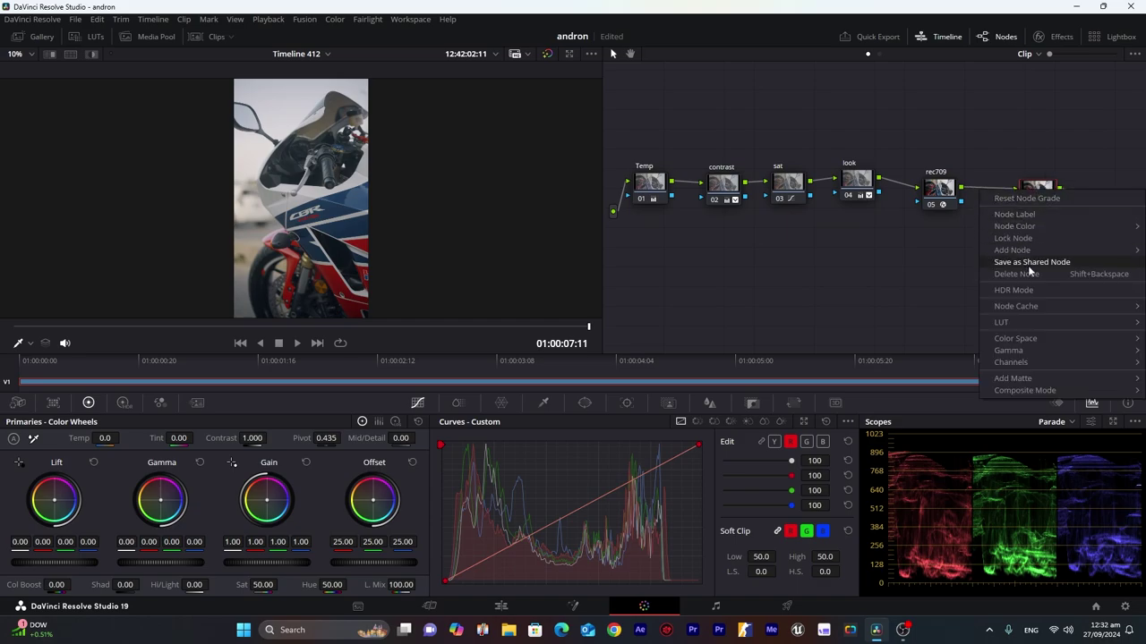
pyautogui.moveTo(1015, 321)
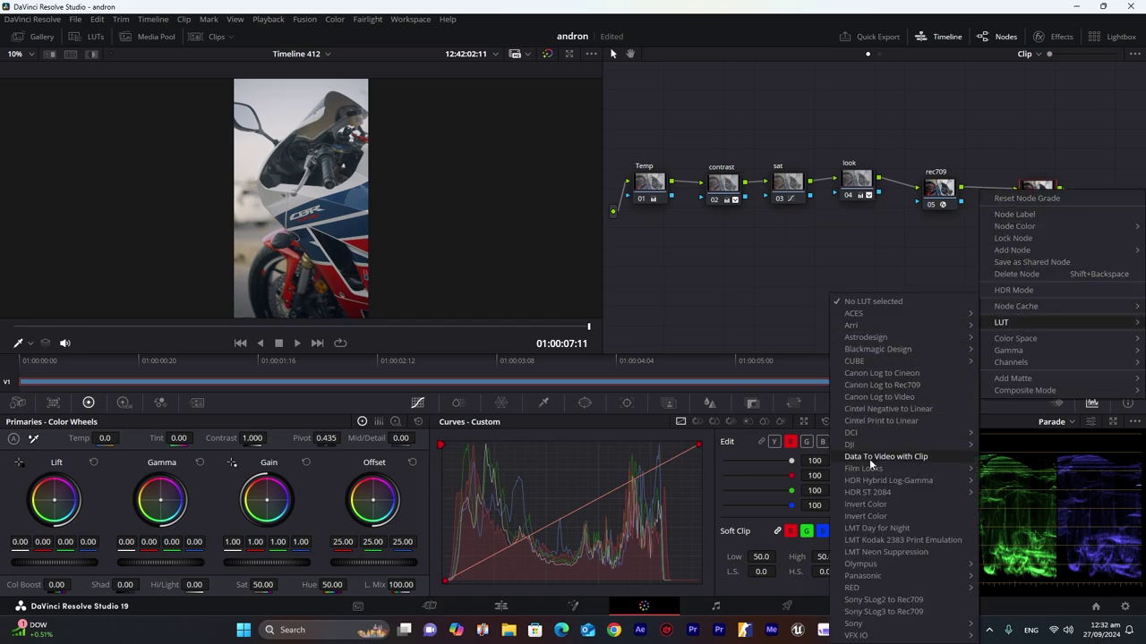
pyautogui.moveTo(873, 470)
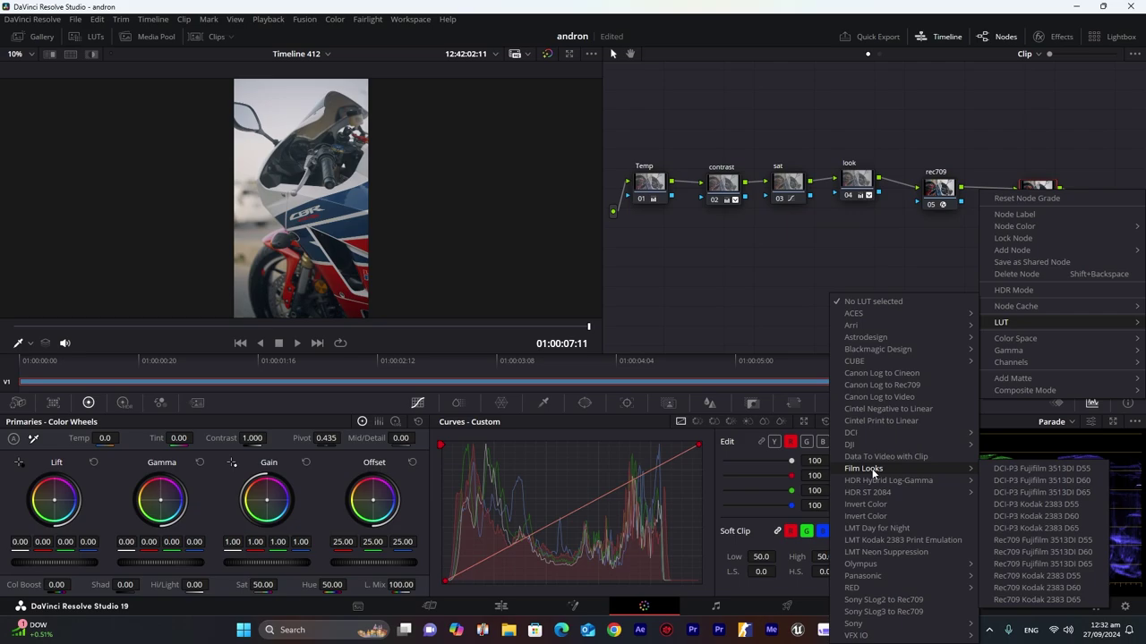
pyautogui.click(1074, 600)
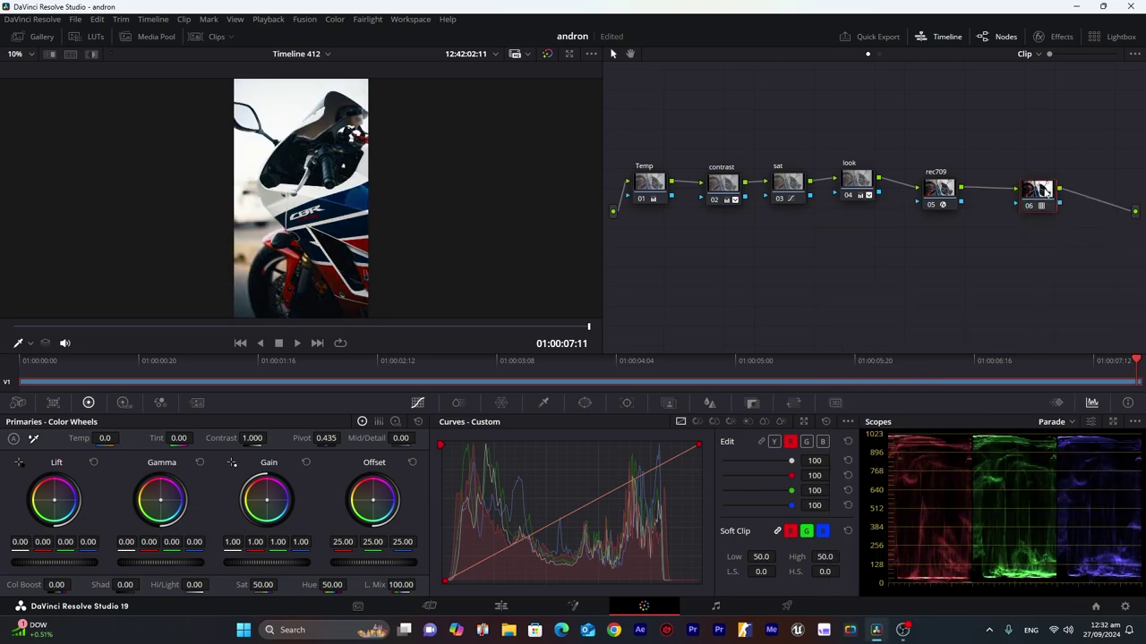
# Reduce the Kodak LUT node's Key Output gain to 0.453.
pyautogui.click(748, 404)
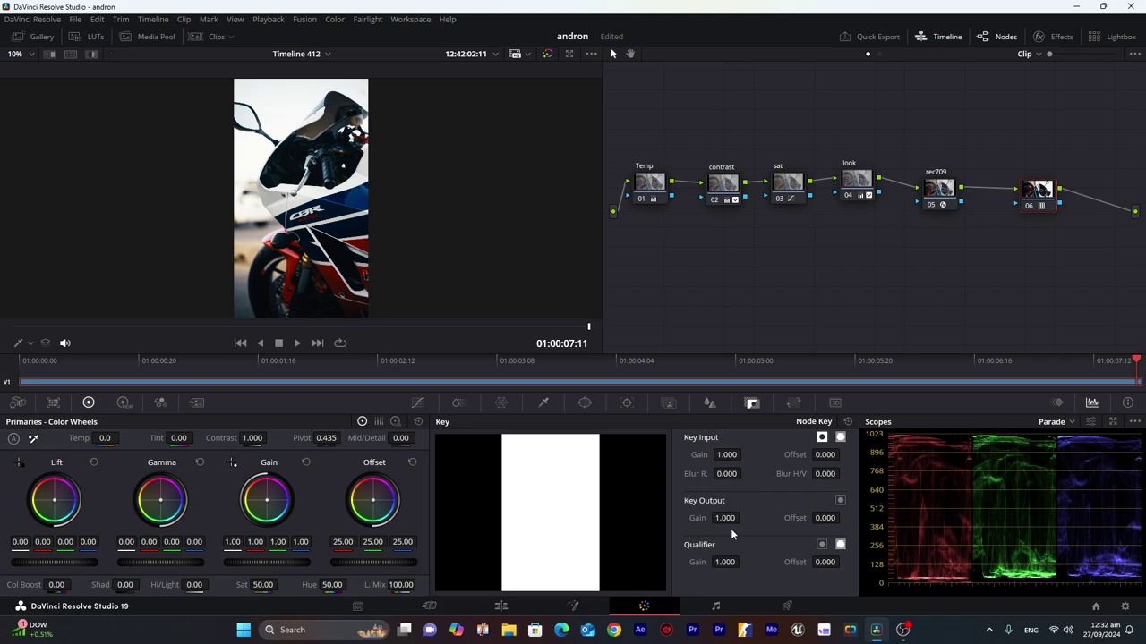
pyautogui.moveTo(725, 518); pyautogui.dragTo(524, 519)
pyautogui.moveTo(656, 517); pyautogui.dragTo(614, 417)
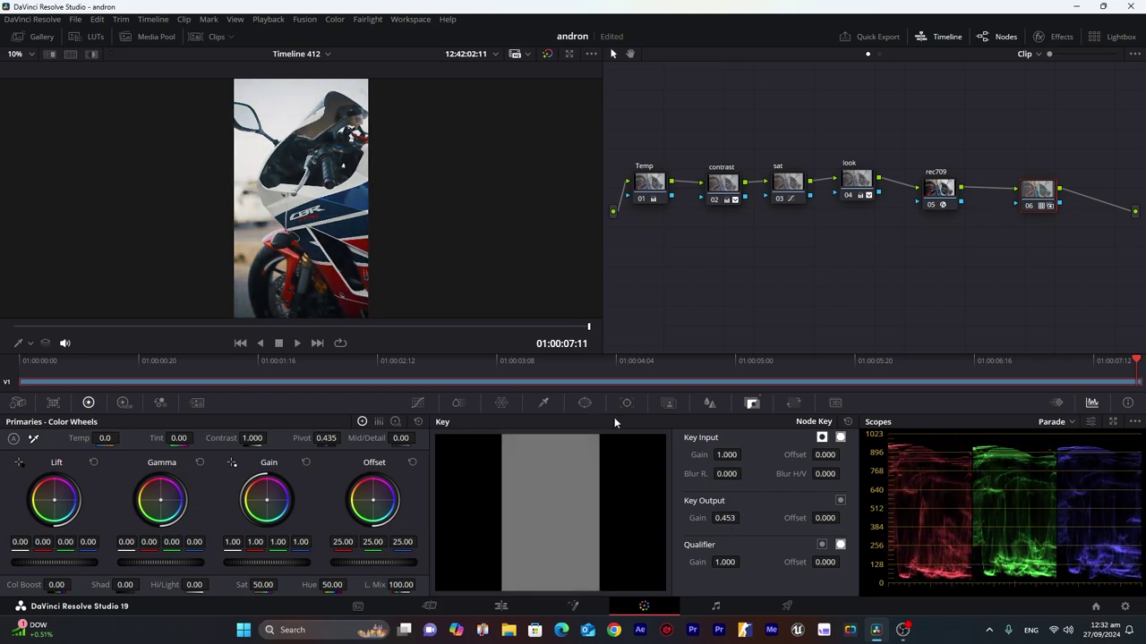
# Compare the graded and bypassed image at the clip's end and again after playing from near its start.
pyautogui.click(547, 55)
pyautogui.click(547, 55)
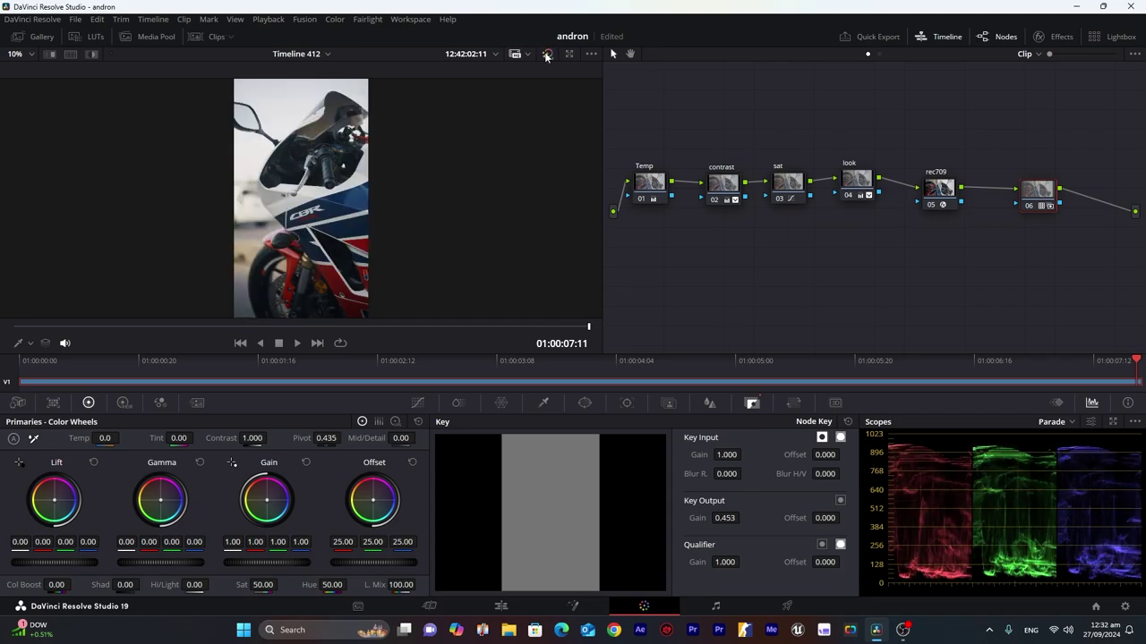
pyautogui.click(24, 329)
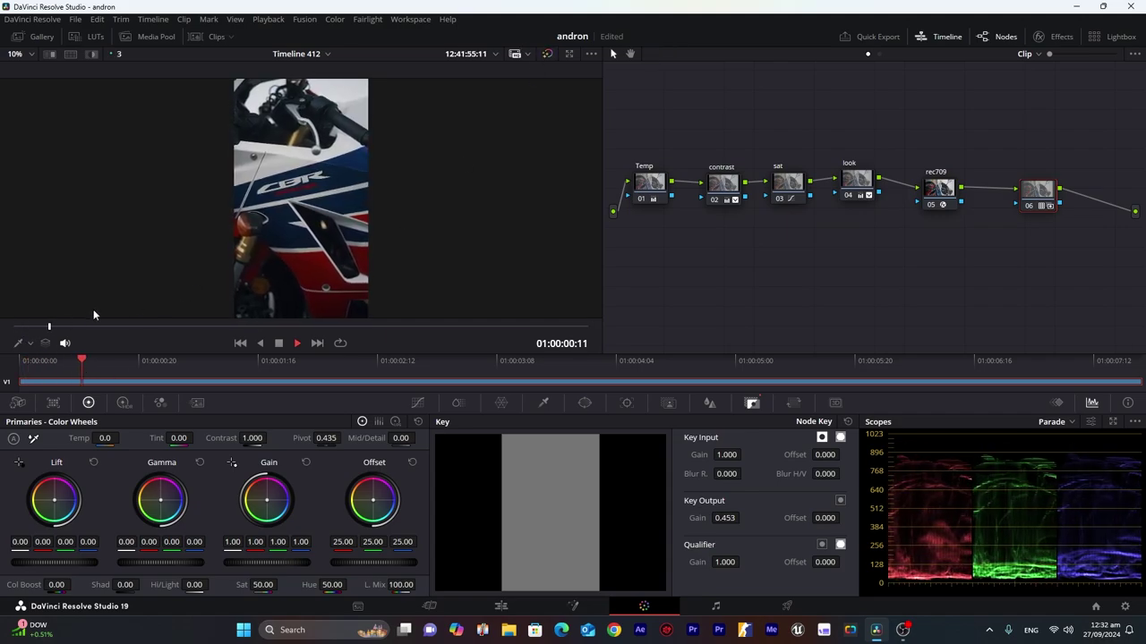
pyautogui.press('space')
pyautogui.click(547, 55)
pyautogui.click(547, 55)
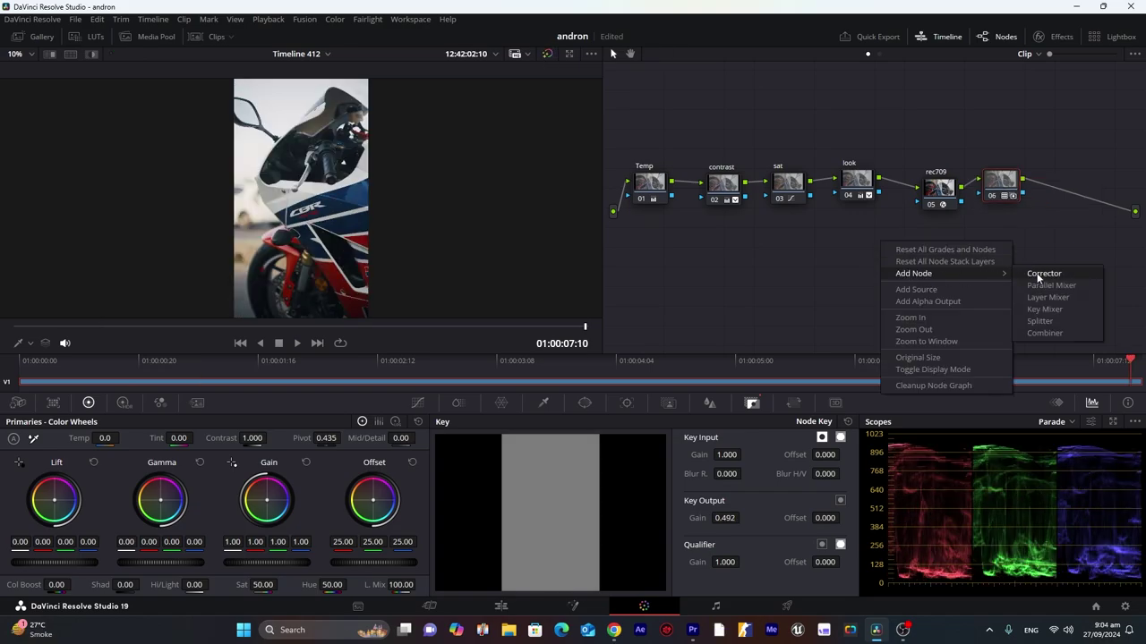
# Add a new node after the Kodak LUT node and line up it and the contrast node with their neighbours.
pyautogui.click(1043, 273)
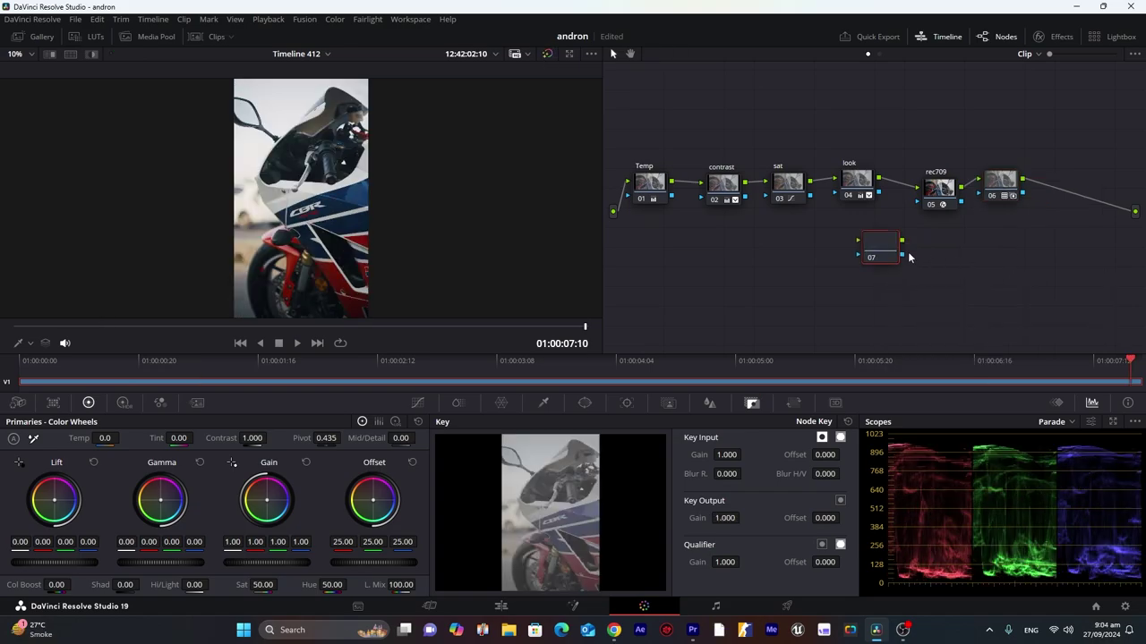
pyautogui.moveTo(1072, 218); pyautogui.dragTo(1078, 195)
pyautogui.click(719, 185)
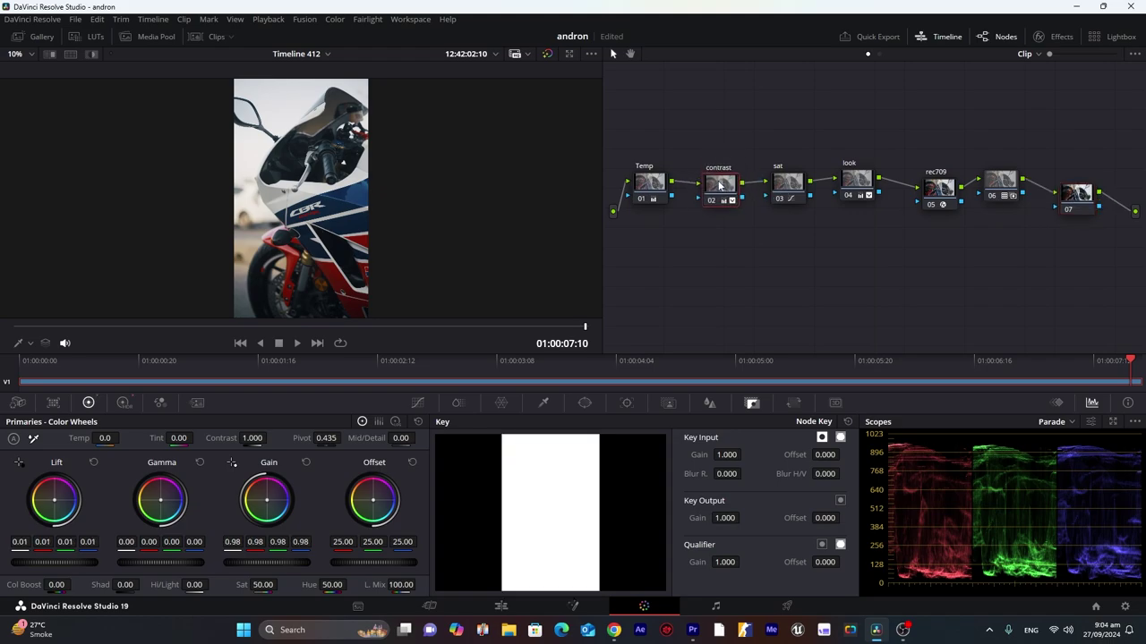
pyautogui.moveTo(719, 185); pyautogui.dragTo(720, 182)
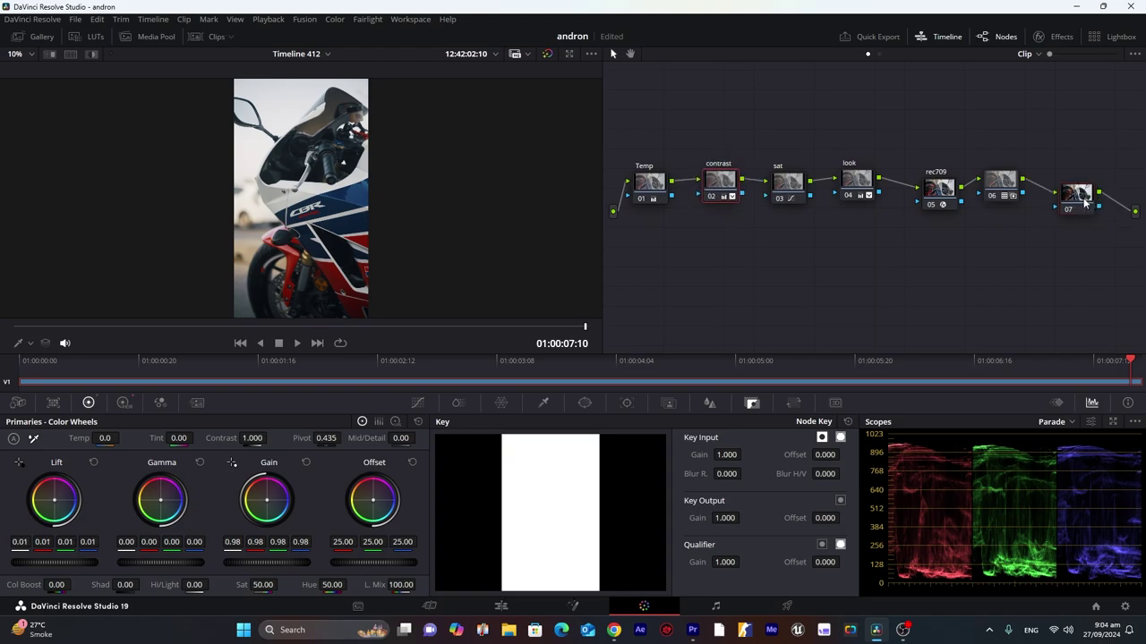
pyautogui.moveTo(1084, 203); pyautogui.dragTo(1073, 187)
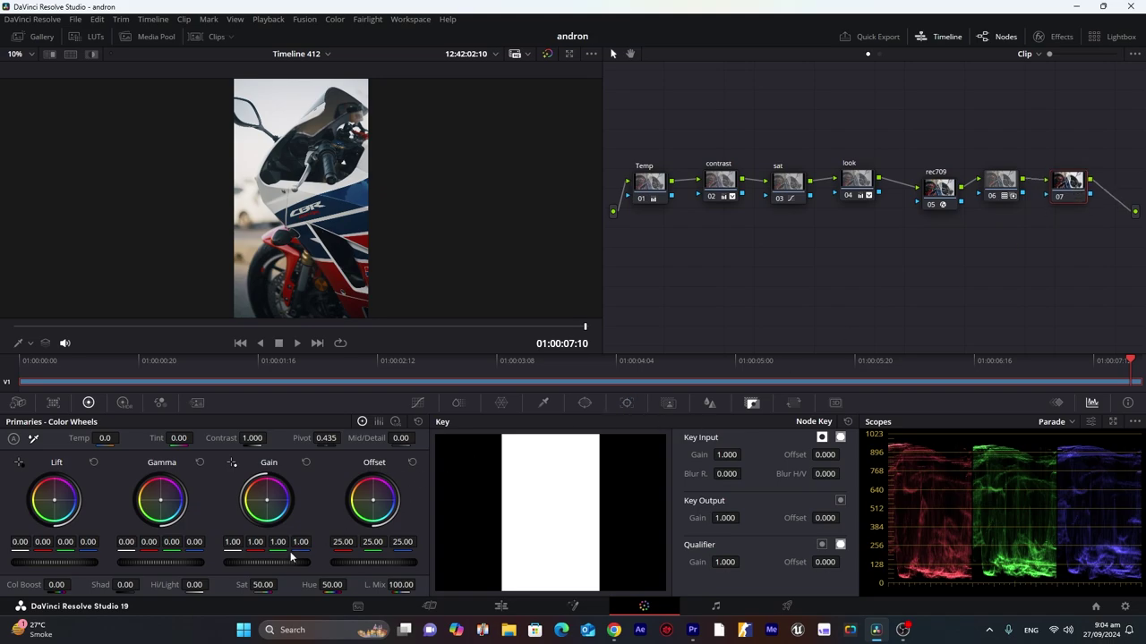
# Raise the last node's Gain to 1.07 and shift its colour balance toward green, with red 1.06, green 1.08 and blue 1.04.
pyautogui.moveTo(267, 563)
pyautogui.mouseDown()
pyautogui.moveTo(289, 563)
pyautogui.moveTo(278, 548)
pyautogui.mouseUp()
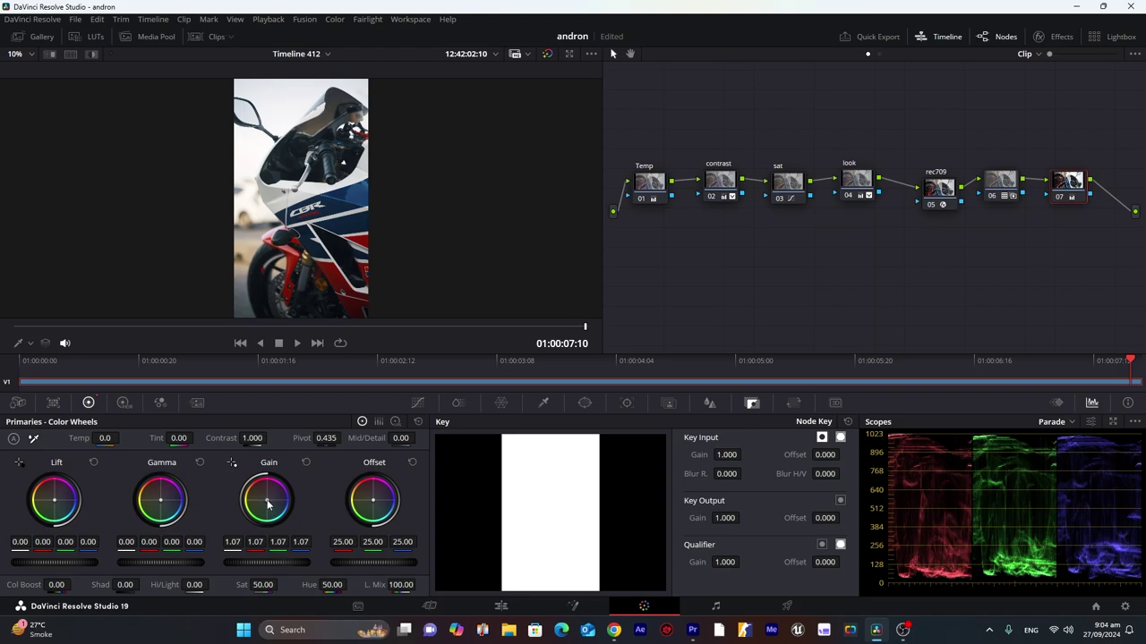
pyautogui.moveTo(267, 500); pyautogui.dragTo(265, 502)
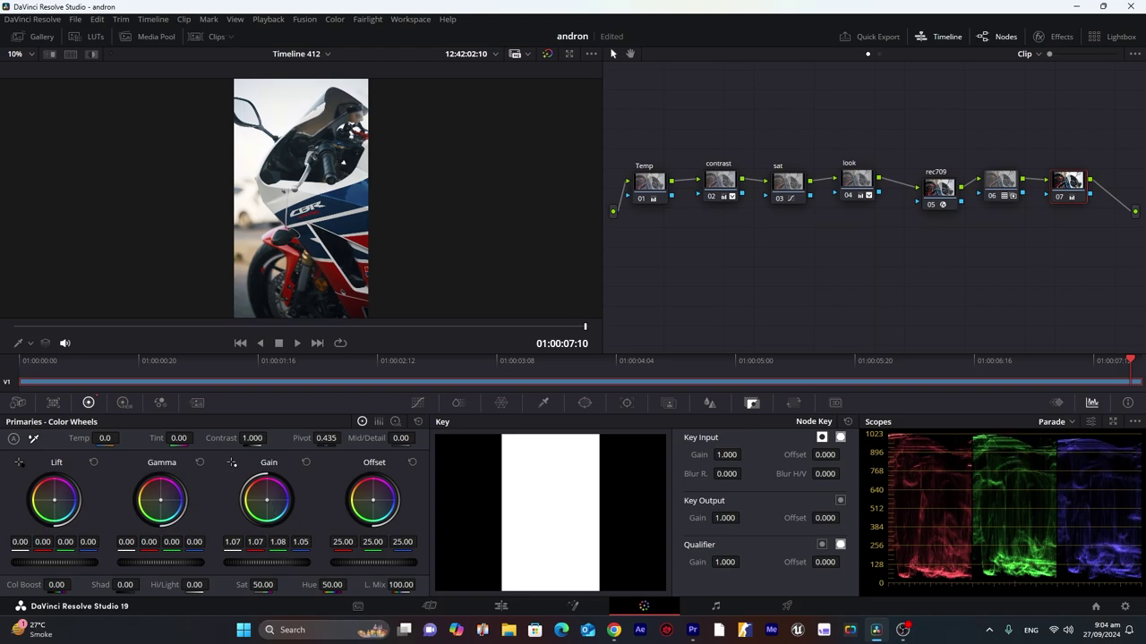
pyautogui.moveTo(265, 501); pyautogui.dragTo(260, 507)
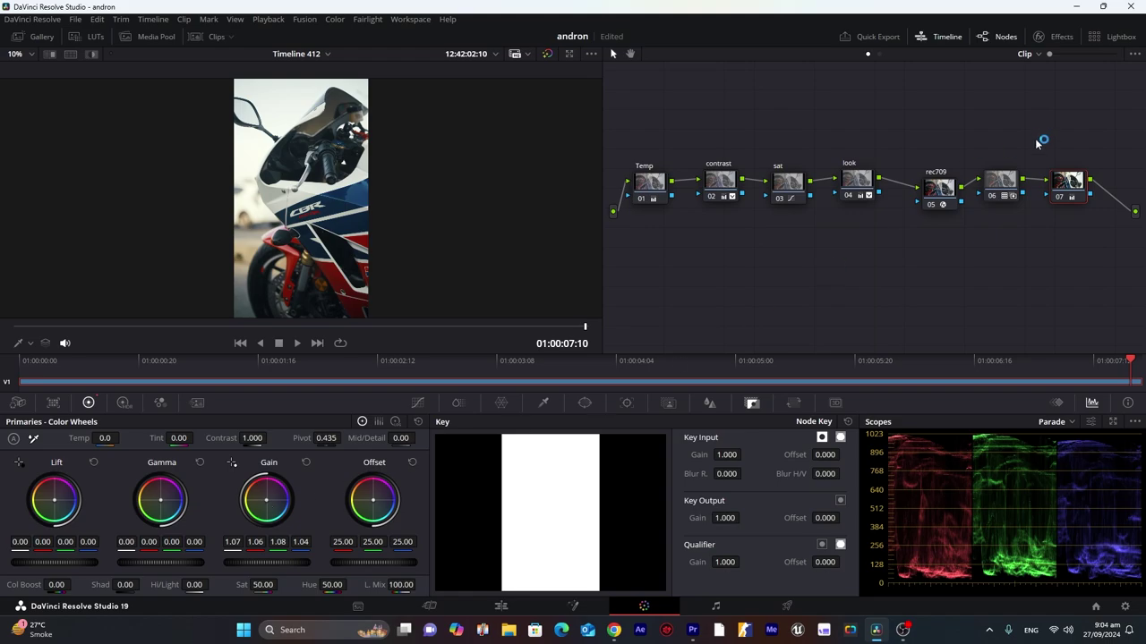
# Lower the last node's overall Gamma to -0.01.
pyautogui.click(1061, 198)
pyautogui.click(1060, 198)
pyautogui.moveTo(148, 563); pyautogui.dragTo(139, 563)
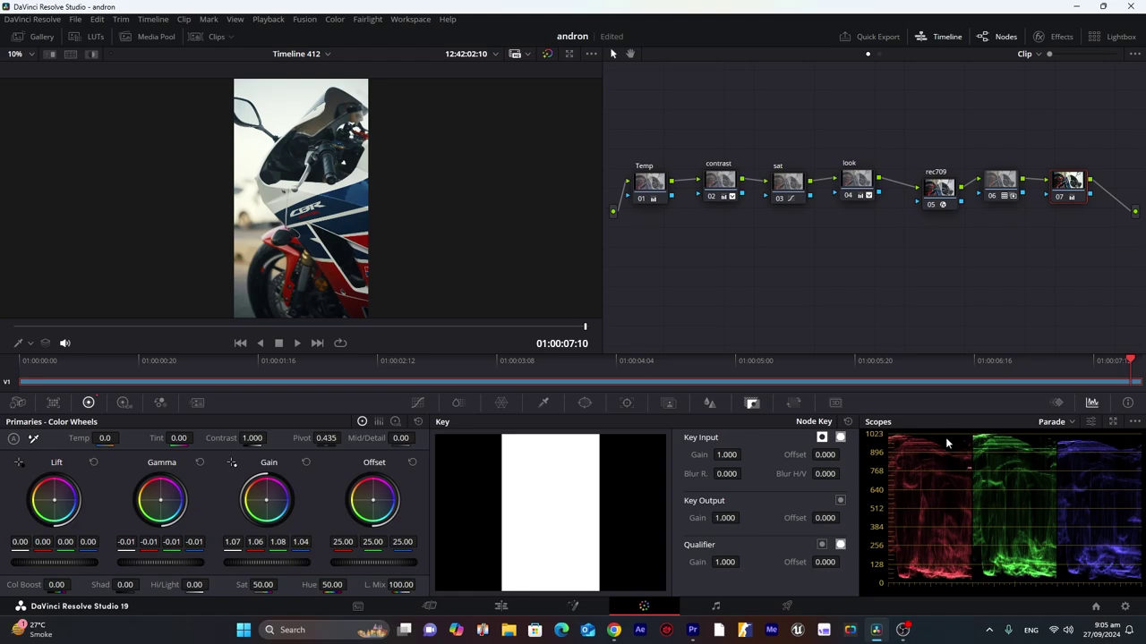
# Play the graded clip from an earlier point to review the final look.
pyautogui.click(205, 328)
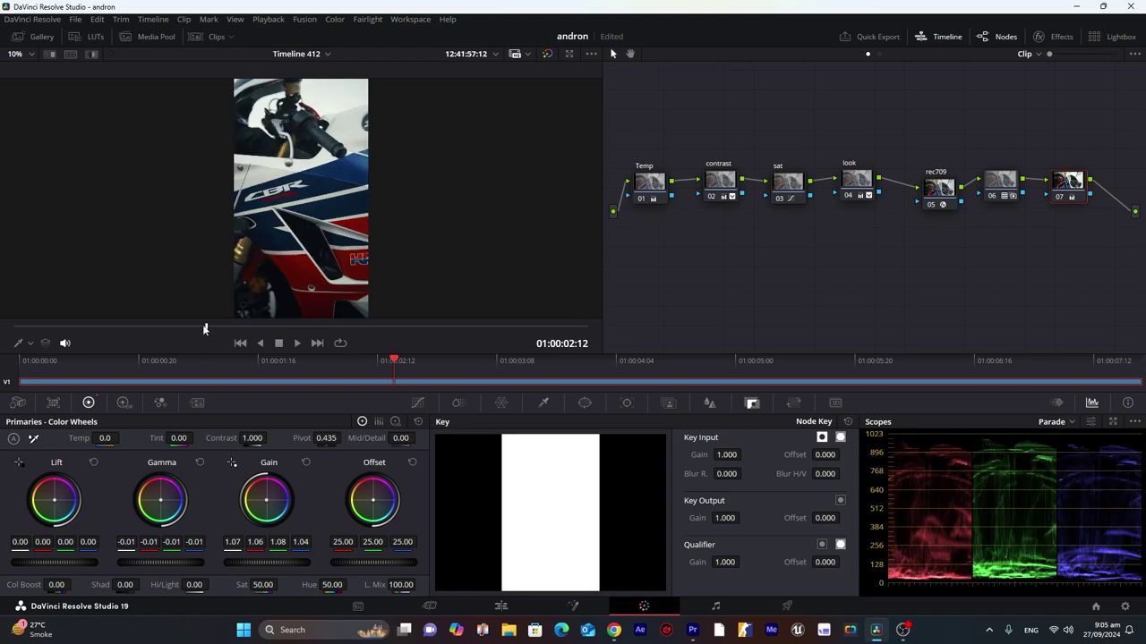
pyautogui.click(117, 328)
pyautogui.press('space')
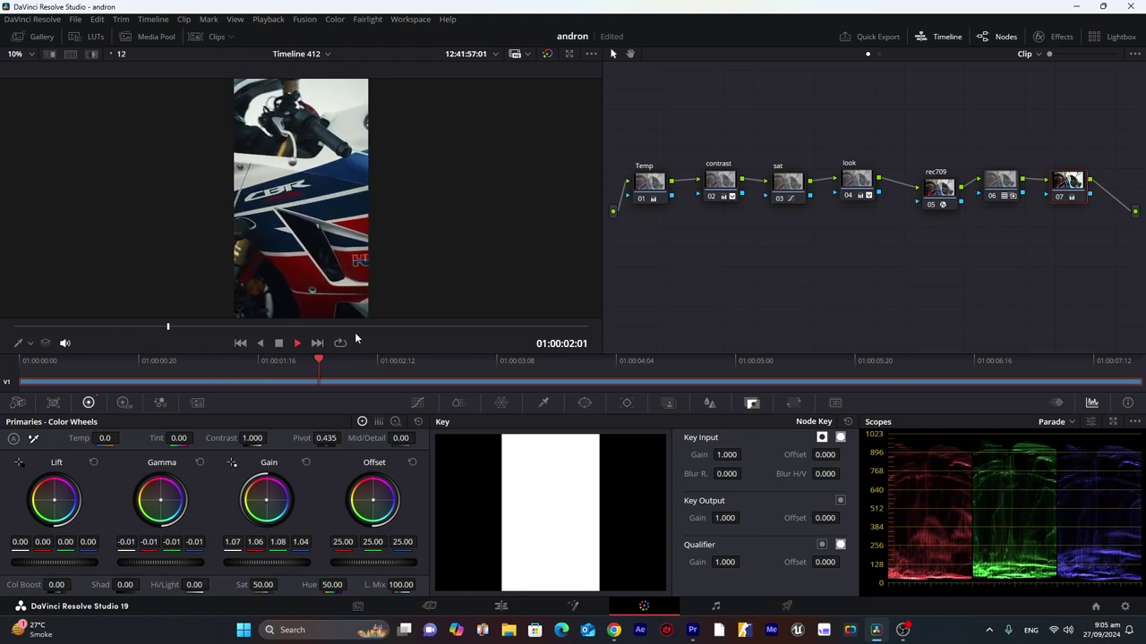